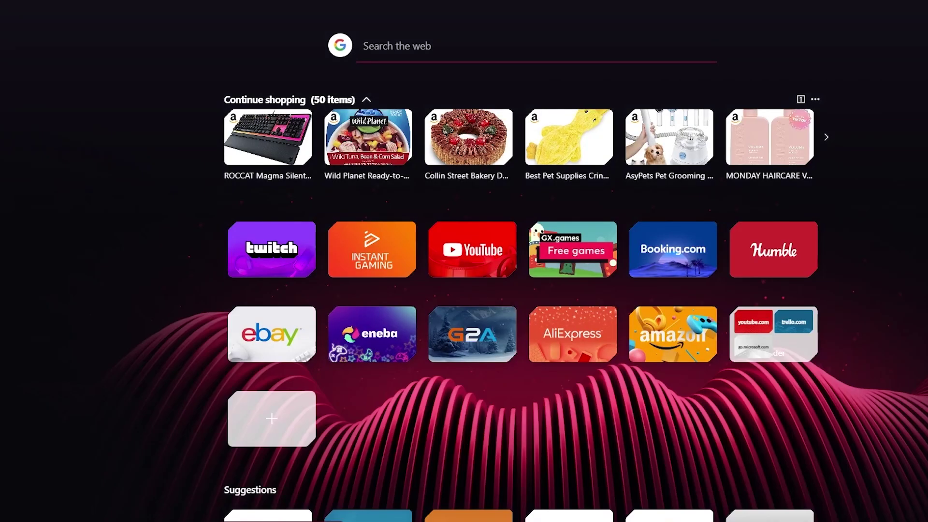
Search the web for "burger bun png" and open the Similar PNG hamburger bread result.
{"action": "type", "text": "burger bun png"}
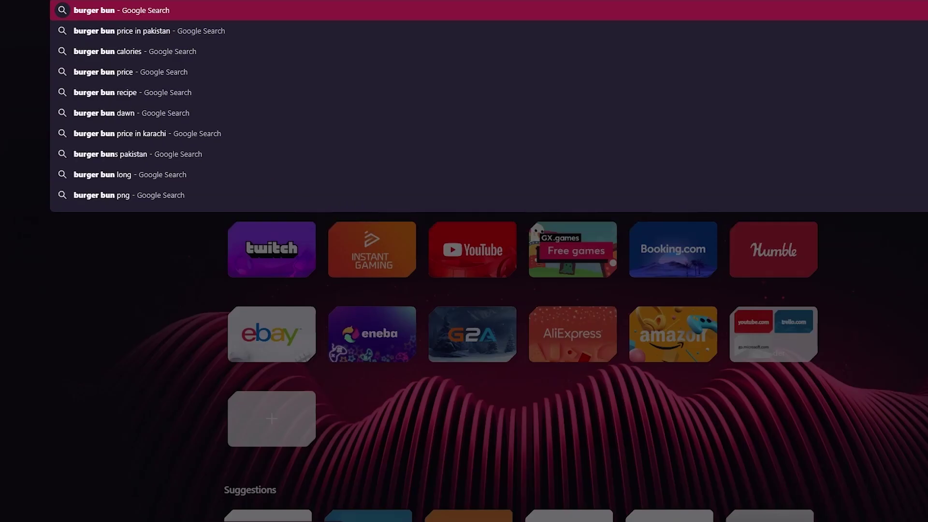
{"action": "key", "text": "Return"}
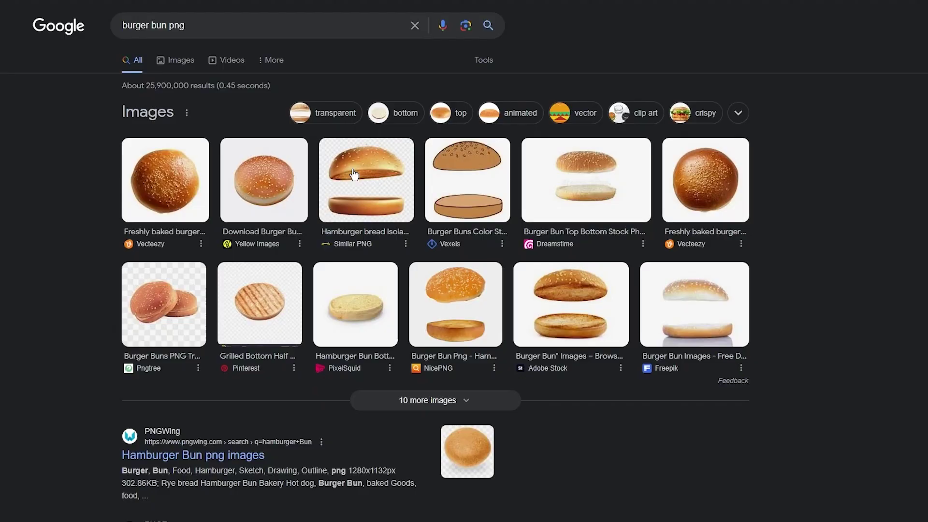
{"action": "left_click", "coordinate": [384, 177]}
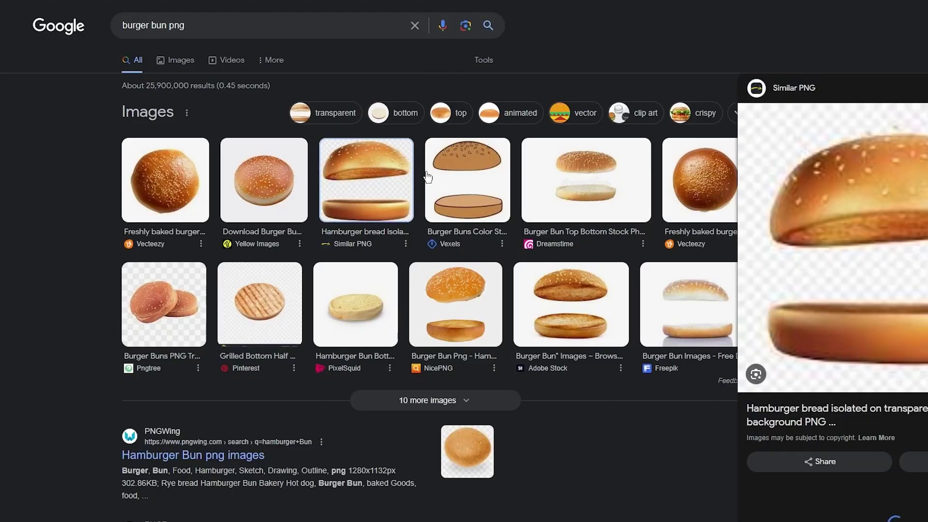
{"action": "right_click", "coordinate": [859, 251]}
{"action": "key", "text": "Escape"}
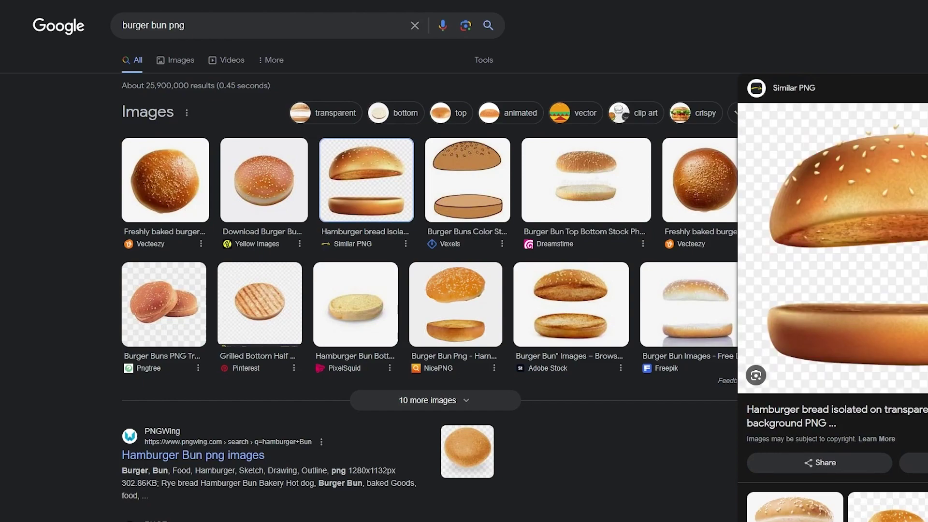
Search for "burger patty png" and open the PixelSquid burger patty result in a new tab.
{"action": "left_click_drag", "start_coordinate": [169, 29], "coordinate": [101, 35]}
{"action": "key", "text": "BackSpace"}
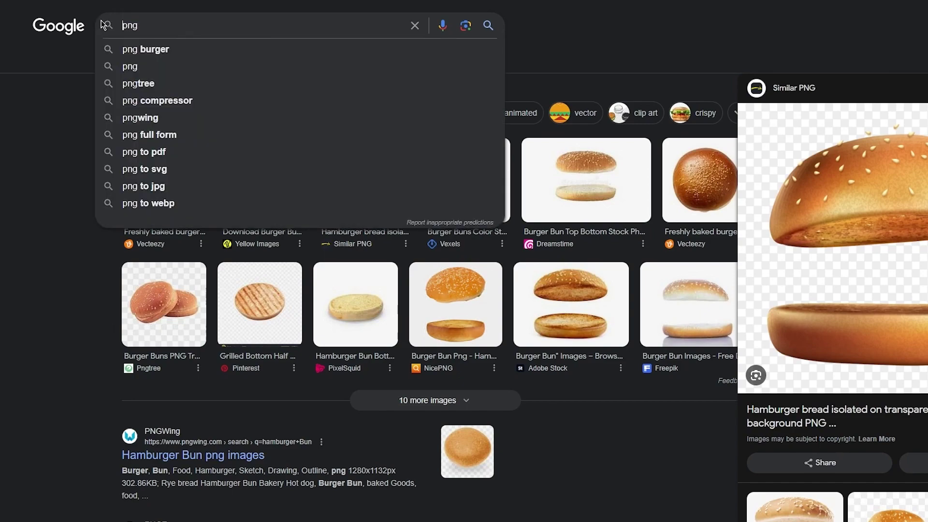
{"action": "type", "text": "burger patty"}
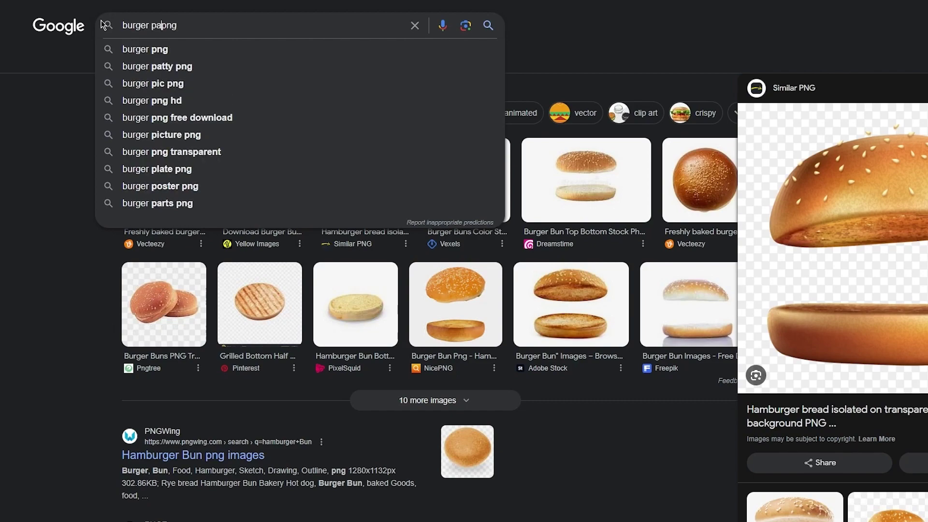
{"action": "key", "text": "Return"}
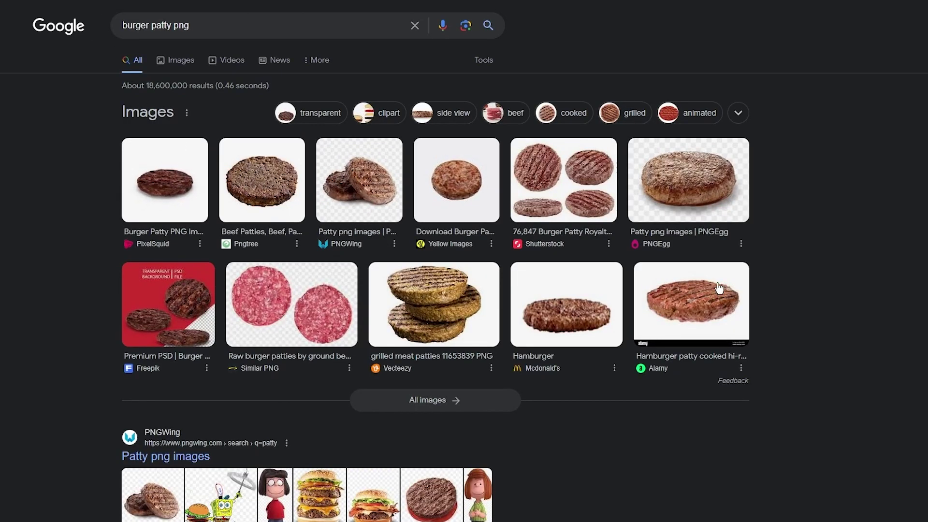
{"action": "scroll", "coordinate": [242, 267], "scroll_direction": "down", "scroll_amount": 6}
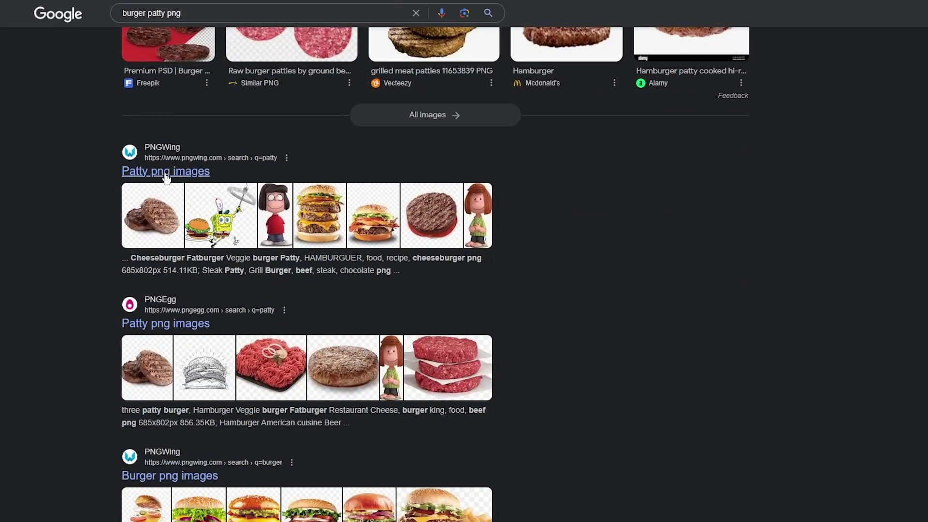
{"action": "scroll", "coordinate": [166, 179], "scroll_direction": "up", "scroll_amount": 6}
{"action": "left_click", "coordinate": [151, 159]}
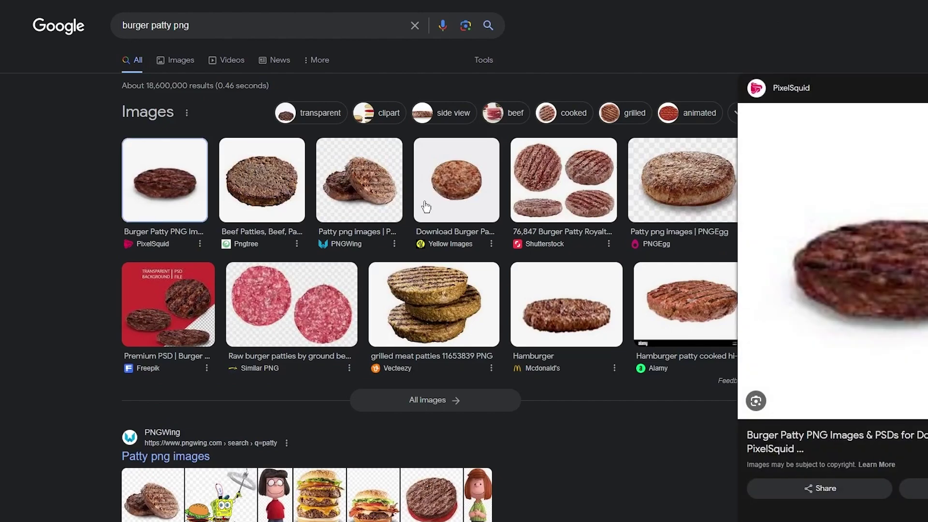
{"action": "right_click", "coordinate": [869, 108]}
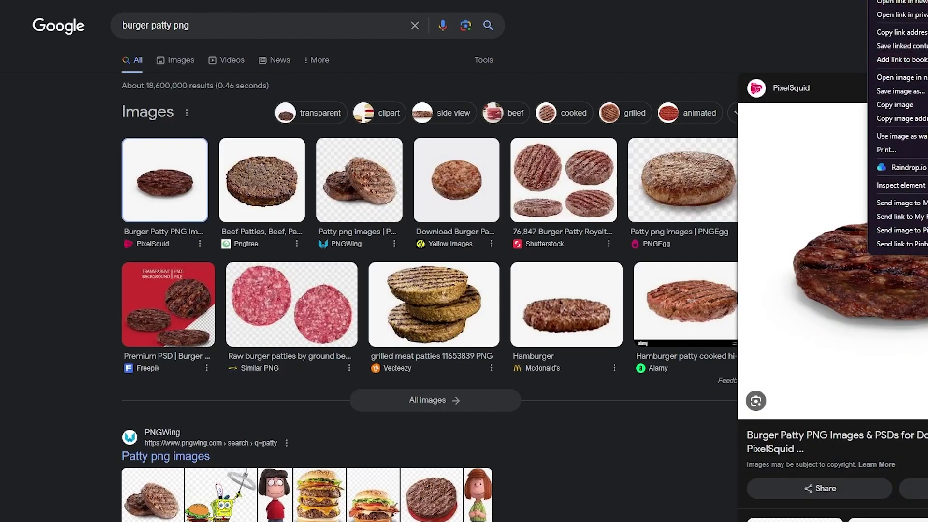
{"action": "left_click", "coordinate": [870, 105]}
Search for "lettuce png" and look through the results for a suitable lettuce image.
{"action": "left_click_drag", "start_coordinate": [173, 25], "coordinate": [77, 30]}
{"action": "type", "text": "lettuce"}
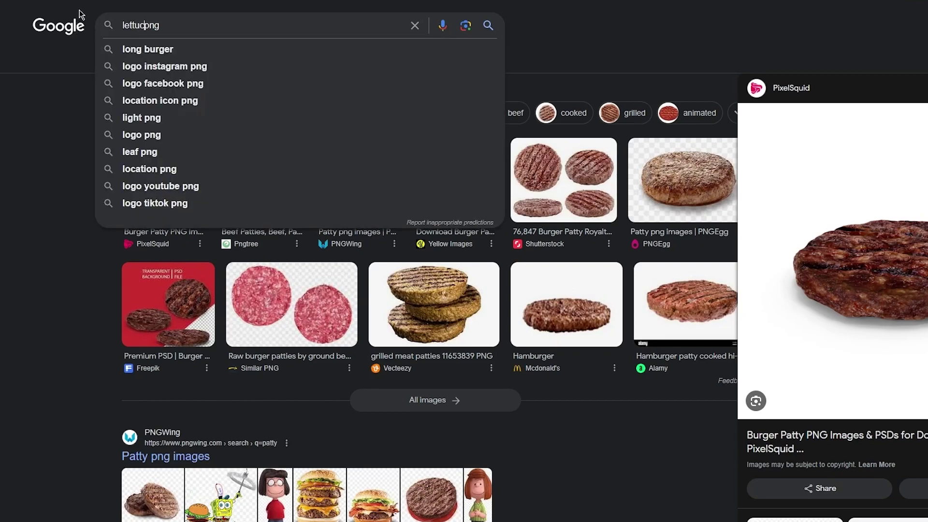
{"action": "key", "text": "Return"}
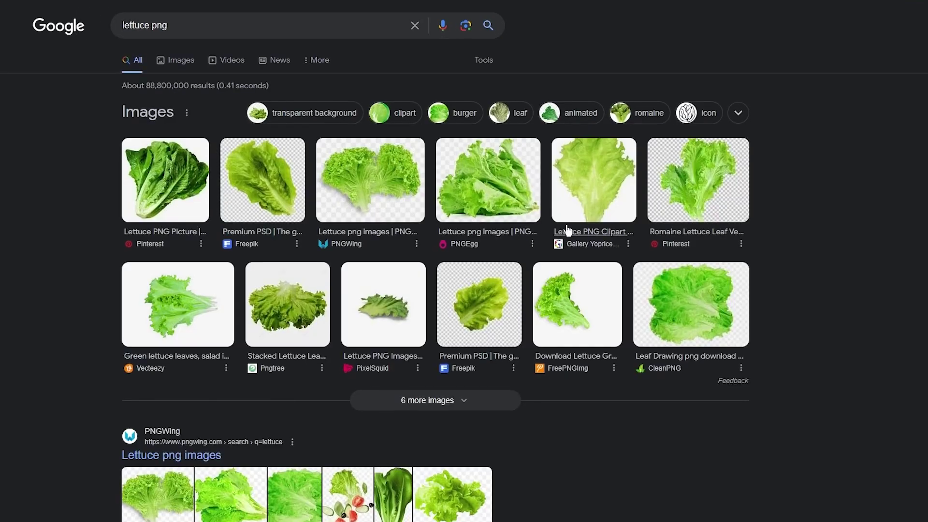
{"action": "scroll", "coordinate": [483, 159], "scroll_direction": "down", "scroll_amount": 3}
{"action": "scroll", "coordinate": [217, 144], "scroll_direction": "down", "scroll_amount": 2}
{"action": "scroll", "coordinate": [203, 135], "scroll_direction": "down", "scroll_amount": 2}
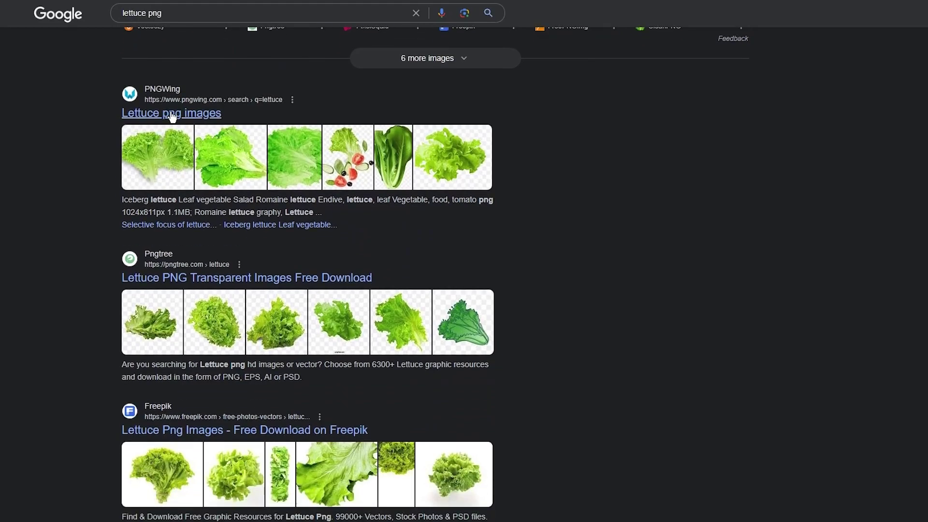
{"action": "scroll", "coordinate": [145, 116], "scroll_direction": "up", "scroll_amount": 7}
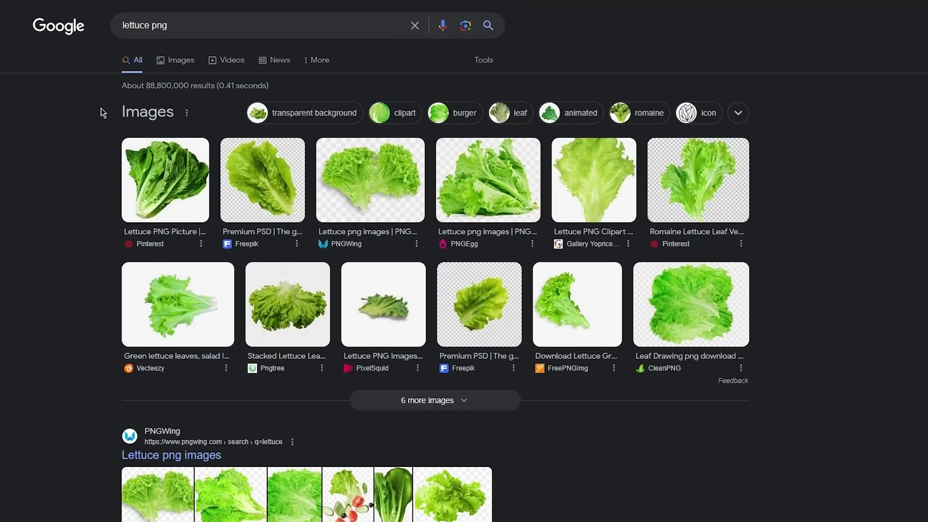
Refine the search to "burger lettuce png" and open the Middleburg lettuce image in a new tab.
{"action": "left_click", "coordinate": [123, 25]}
{"action": "type", "text": "burger"}
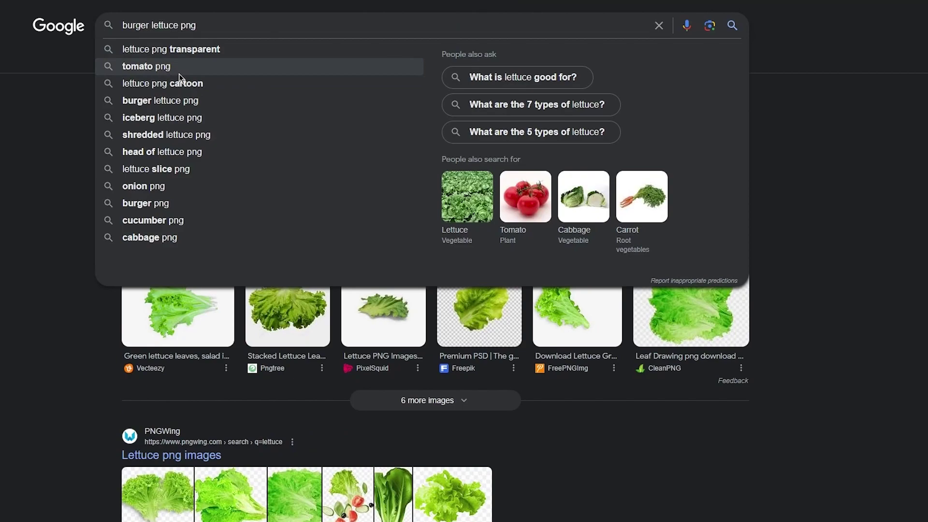
{"action": "key", "text": "Return"}
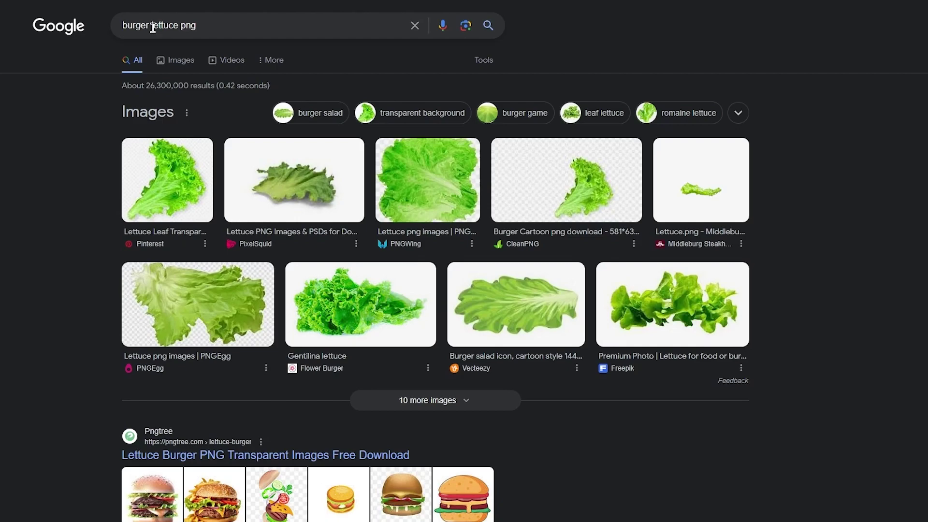
{"action": "scroll", "coordinate": [61, 215], "scroll_direction": "down", "scroll_amount": 5}
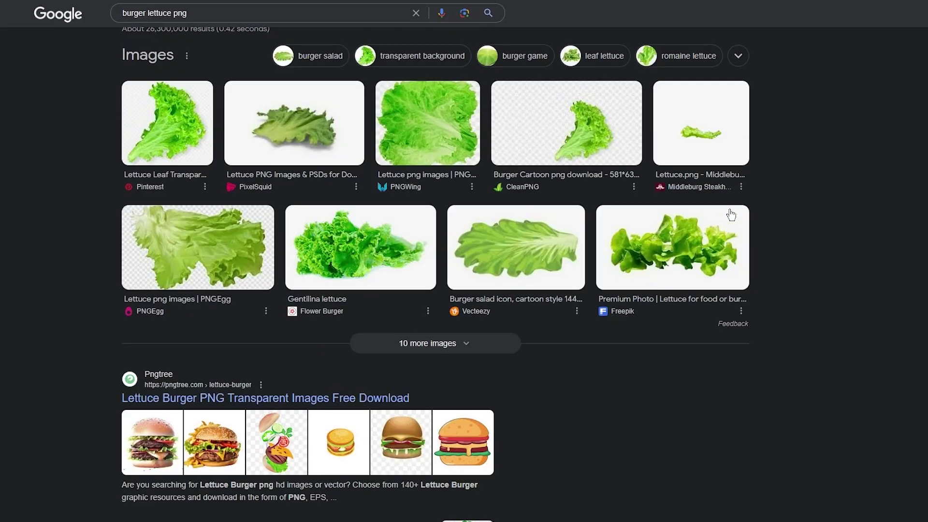
{"action": "right_click", "coordinate": [703, 136]}
{"action": "left_click", "coordinate": [706, 141]}
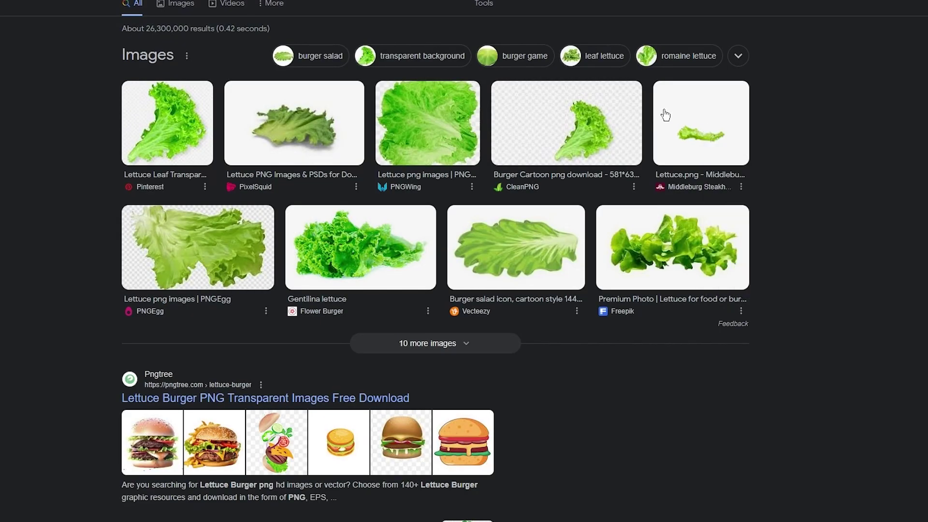
Switch to the PixelSquid burger patty page and try to download the patty as a PNG with shadows off.
{"action": "left_click", "coordinate": [590, 34]}
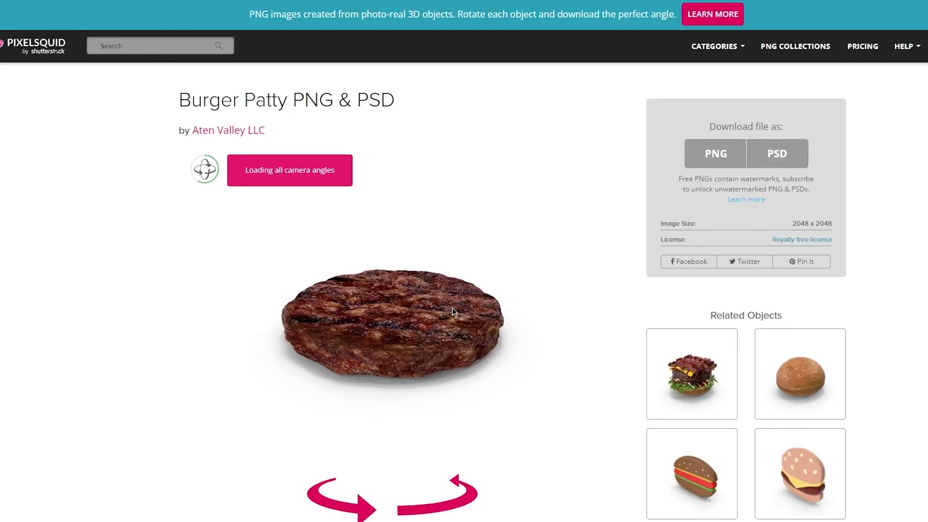
{"action": "scroll", "coordinate": [435, 271], "scroll_direction": "down", "scroll_amount": 6}
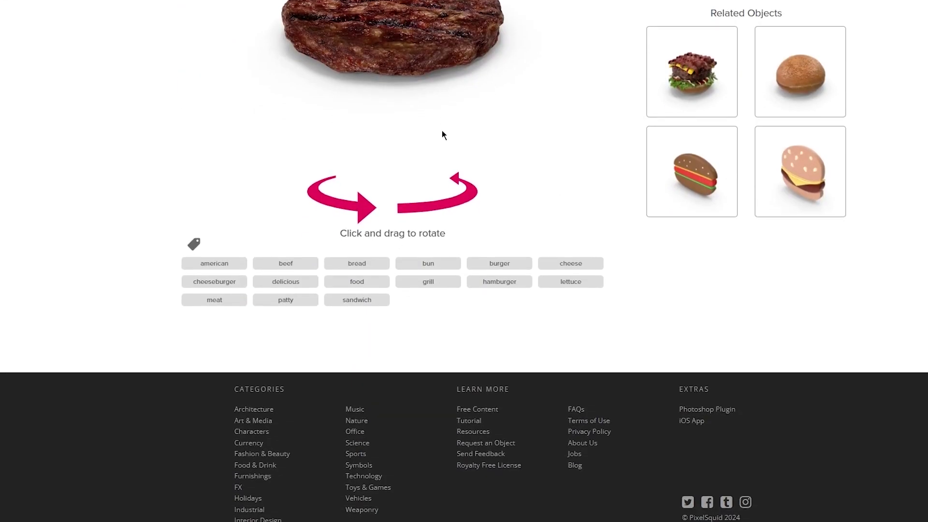
{"action": "scroll", "coordinate": [435, 131], "scroll_direction": "up", "scroll_amount": 5}
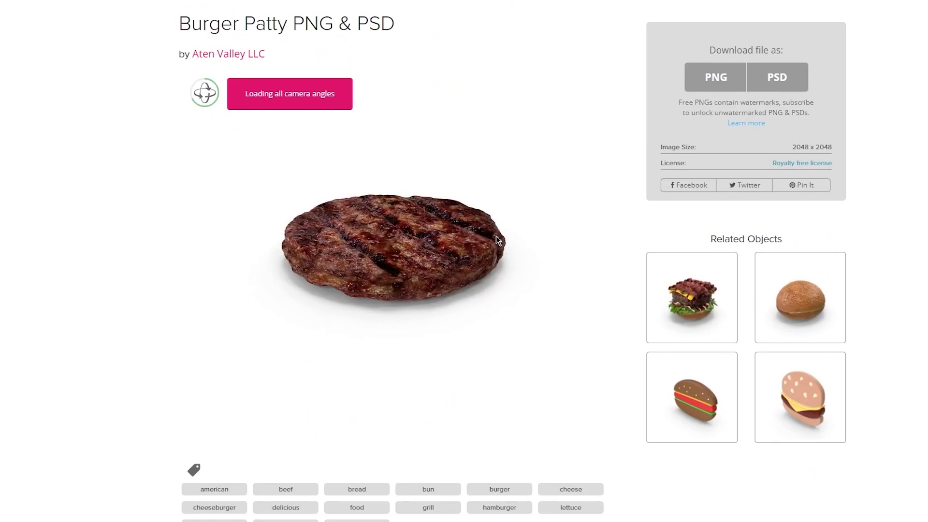
{"action": "scroll", "coordinate": [381, 236], "scroll_direction": "up", "scroll_amount": 2}
{"action": "mouse_move", "coordinate": [691, 170]}
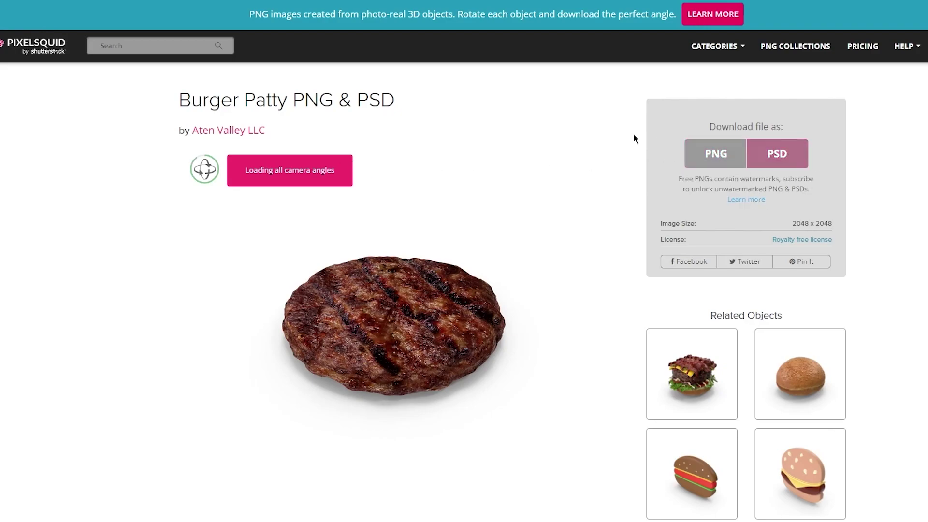
{"action": "mouse_move", "coordinate": [718, 161]}
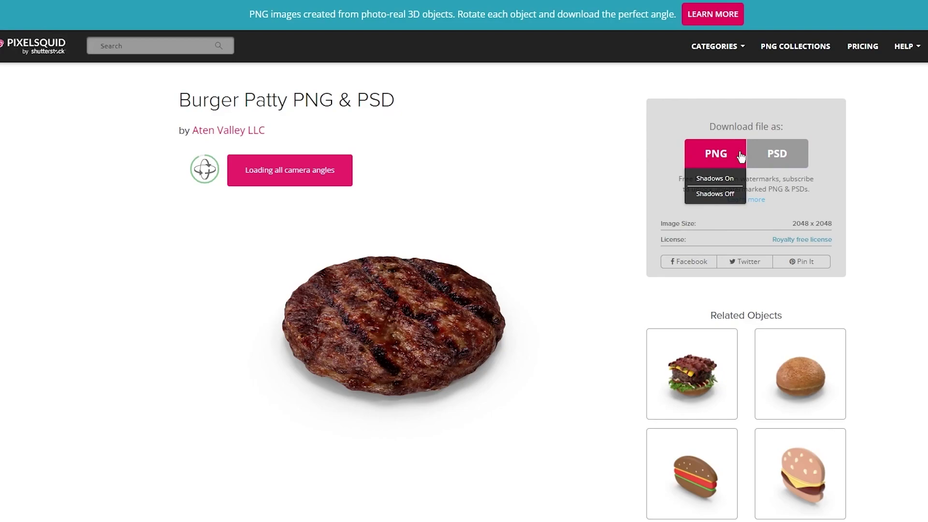
{"action": "left_click", "coordinate": [715, 193]}
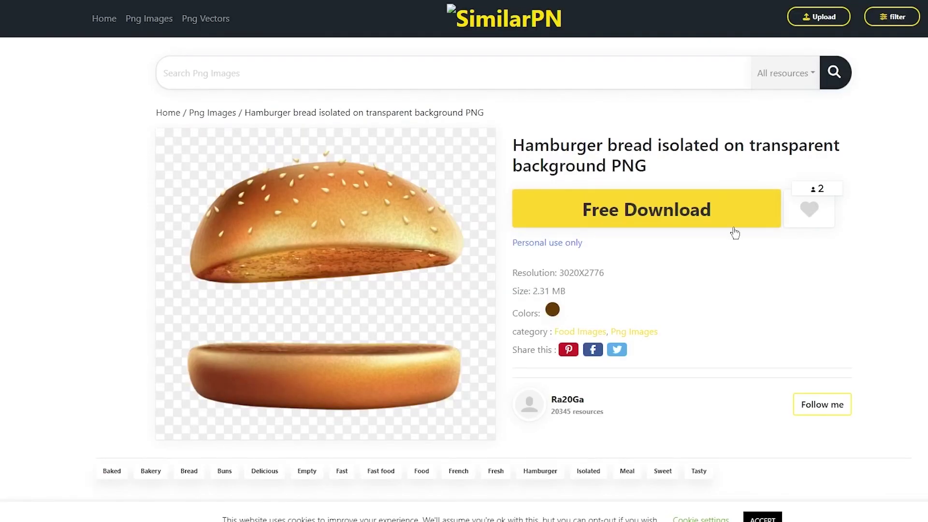
Download the free hamburger bread PNG from the Similar PNG page, completing the robot check.
{"action": "left_click", "coordinate": [661, 205]}
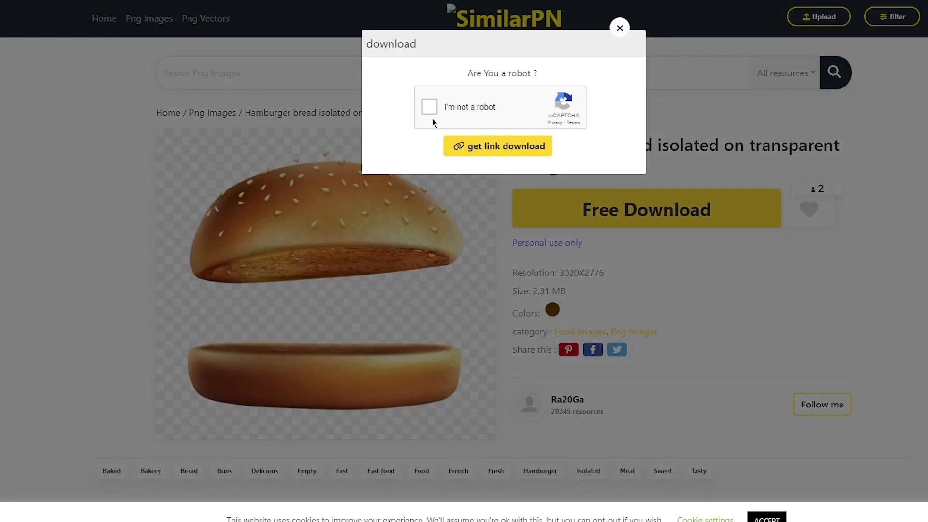
{"action": "left_click", "coordinate": [500, 149]}
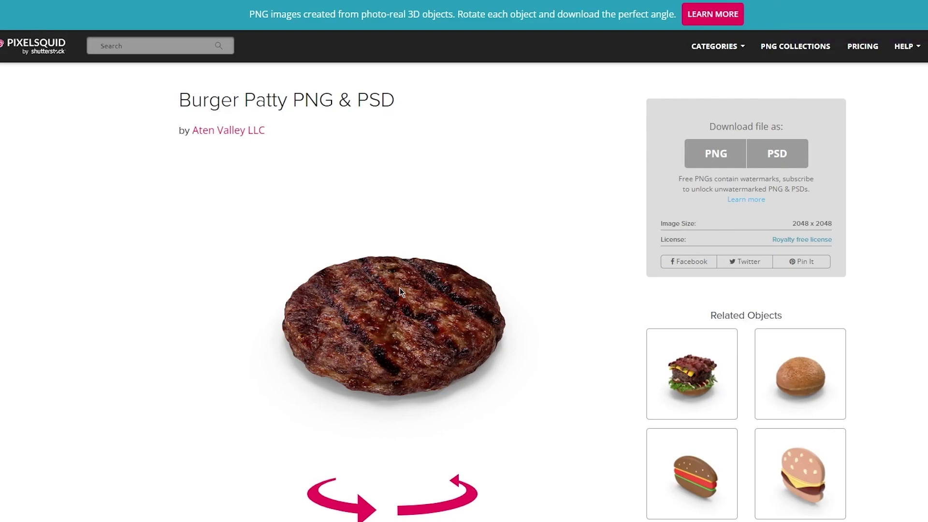
Capture a screen snip of the burger patty shown on the PixelSquid page.
{"action": "scroll", "coordinate": [404, 284], "scroll_direction": "down", "scroll_amount": 3}
{"action": "scroll", "coordinate": [360, 220], "scroll_direction": "up", "scroll_amount": 1}
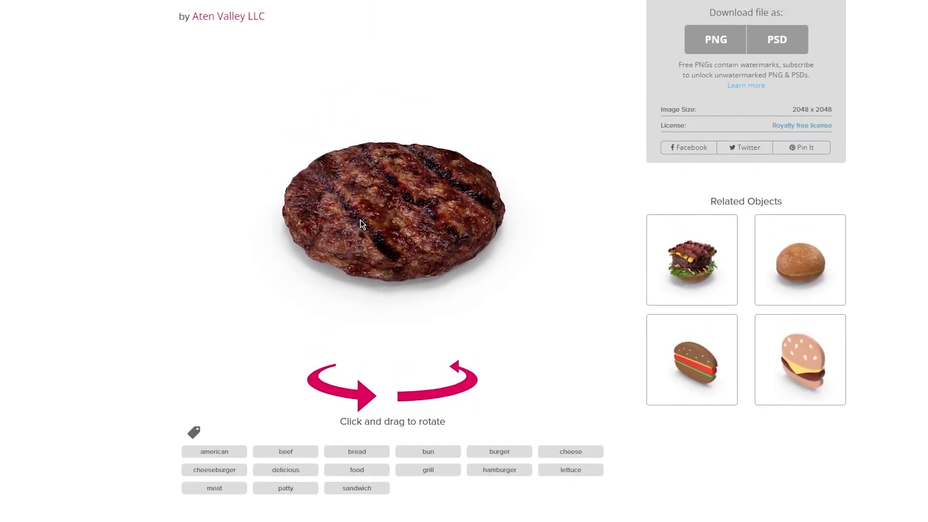
{"action": "key", "text": "super+shift+s"}
{"action": "left_click_drag", "start_coordinate": [198, 37], "coordinate": [603, 351]}
Open the remove.bg background remover in a new browser tab.
{"action": "key", "text": "ctrl+t"}
{"action": "type", "text": "remove"}
{"action": "key", "text": "Return"}
{"action": "right_click", "coordinate": [456, 1]}
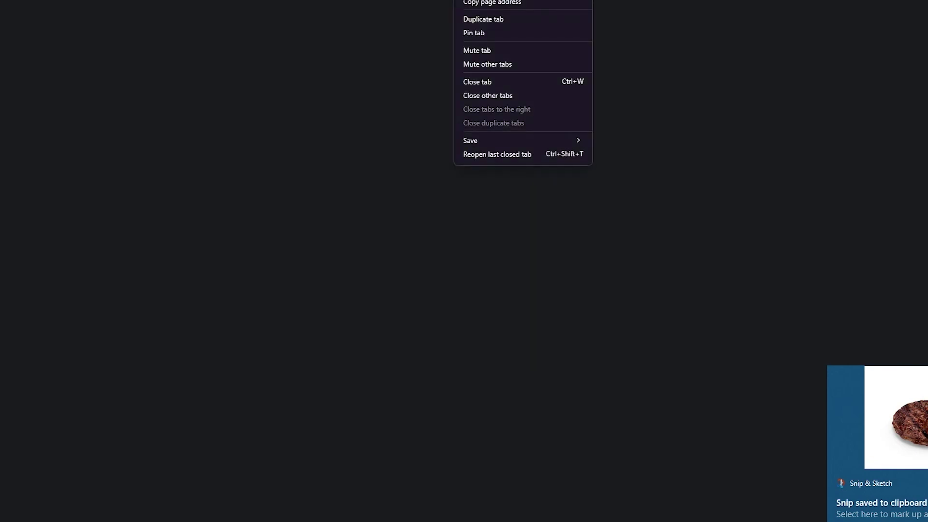
{"action": "key", "text": "ctrl+w"}
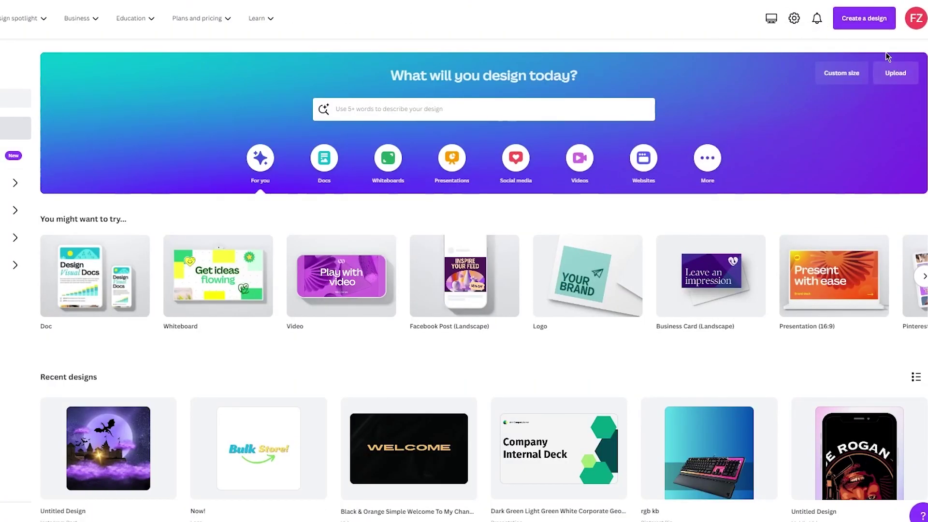
Create an Instagram Story design in Canva and place the downloaded hamburger bread PNG on its blank page.
{"action": "left_click", "coordinate": [867, 22]}
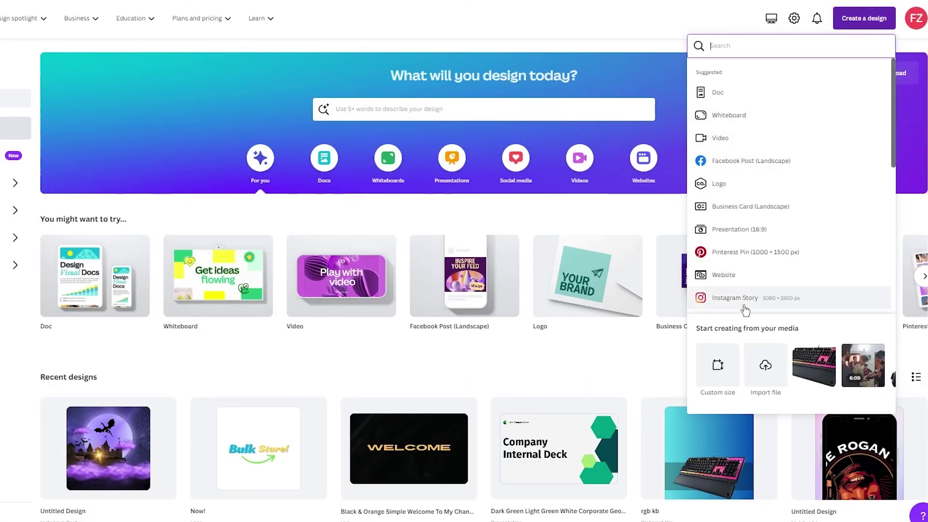
{"action": "left_click", "coordinate": [770, 304]}
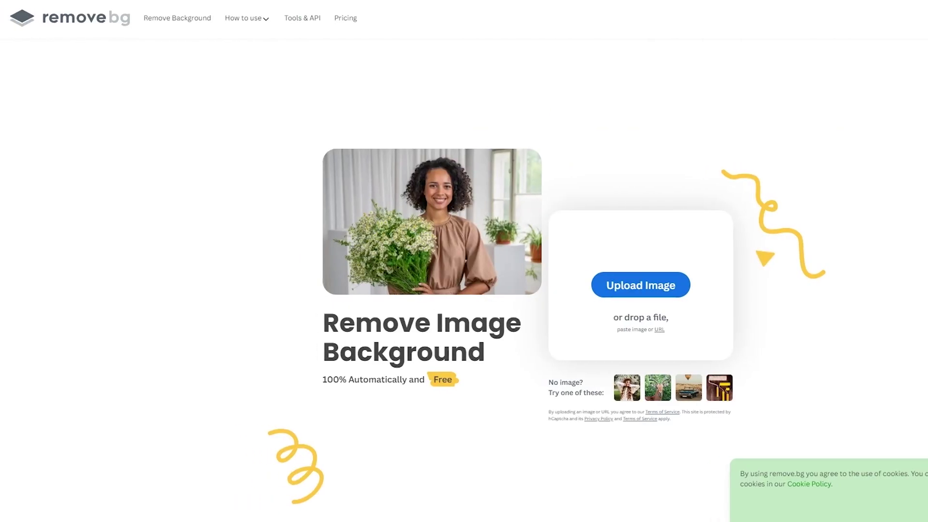
{"action": "key", "text": "ctrl+j"}
{"action": "left_click_drag", "start_coordinate": [874, 44], "coordinate": [726, 149]}
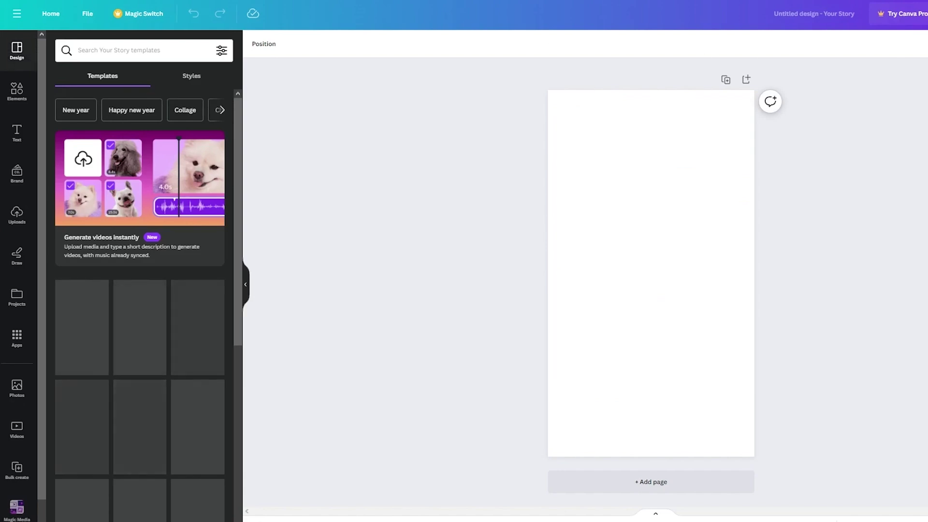
{"action": "key", "text": "ctrl+j"}
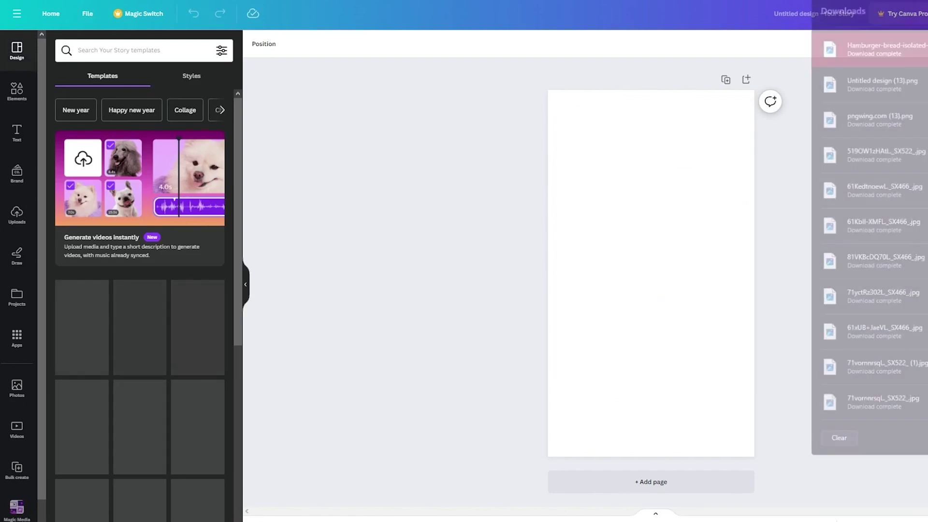
{"action": "left_click_drag", "start_coordinate": [875, 48], "coordinate": [638, 225]}
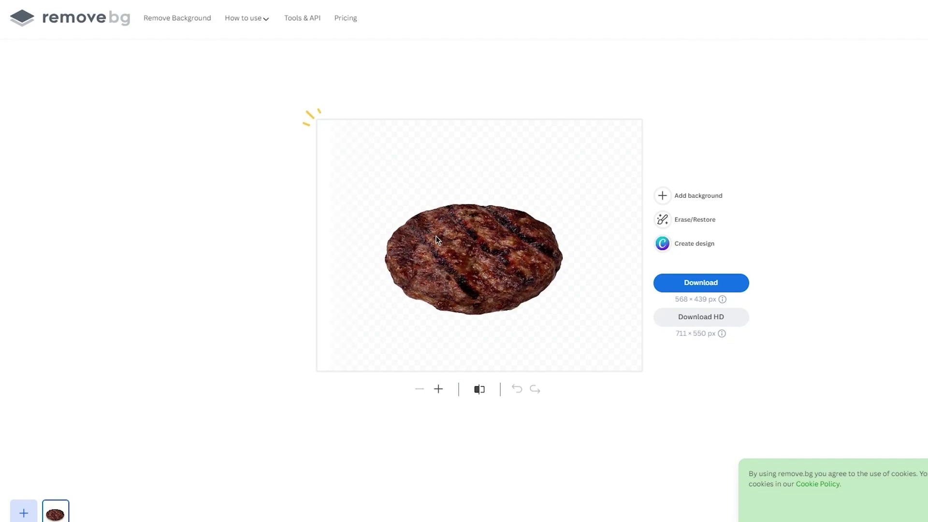
Download the standard-size burger patty cutout from remove.bg.
{"action": "left_click", "coordinate": [696, 283]}
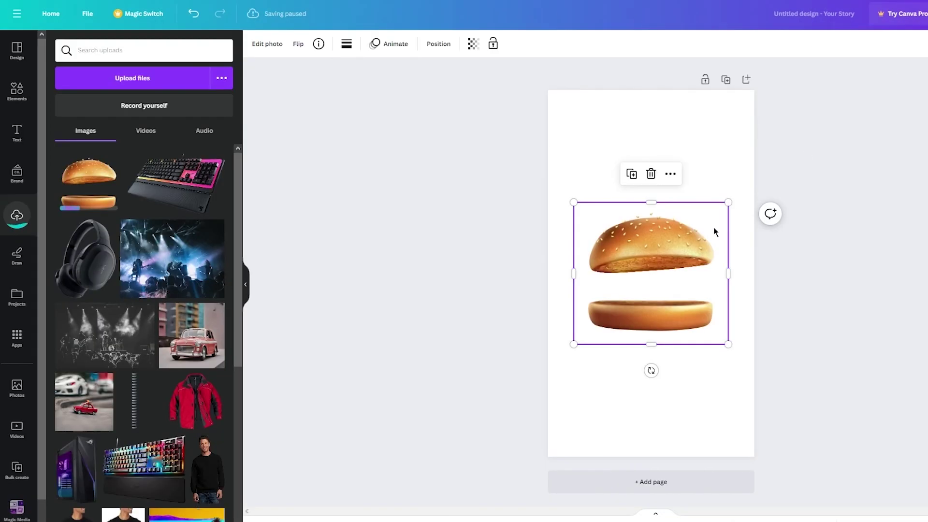
Set the Instagram Story page background to solid black.
{"action": "left_click", "coordinate": [723, 122]}
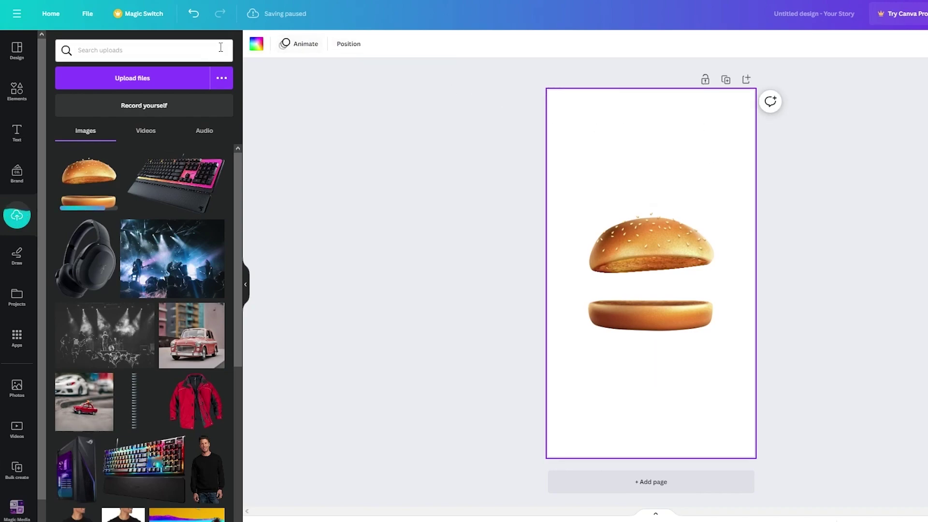
{"action": "left_click", "coordinate": [256, 45]}
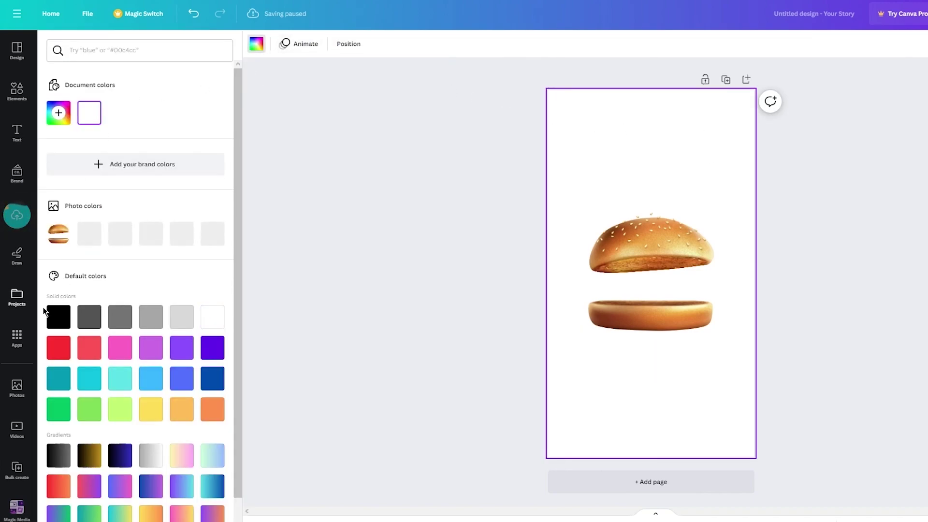
{"action": "left_click", "coordinate": [59, 317]}
{"action": "left_click", "coordinate": [518, 253]}
Crop the bun image to its bottom half, enlarge it to nearly page width, and centre it near the page's lower edge.
{"action": "left_click", "coordinate": [677, 211]}
{"action": "left_click_drag", "start_coordinate": [652, 201], "coordinate": [654, 287]}
{"action": "left_click_drag", "start_coordinate": [729, 345], "coordinate": [680, 396]}
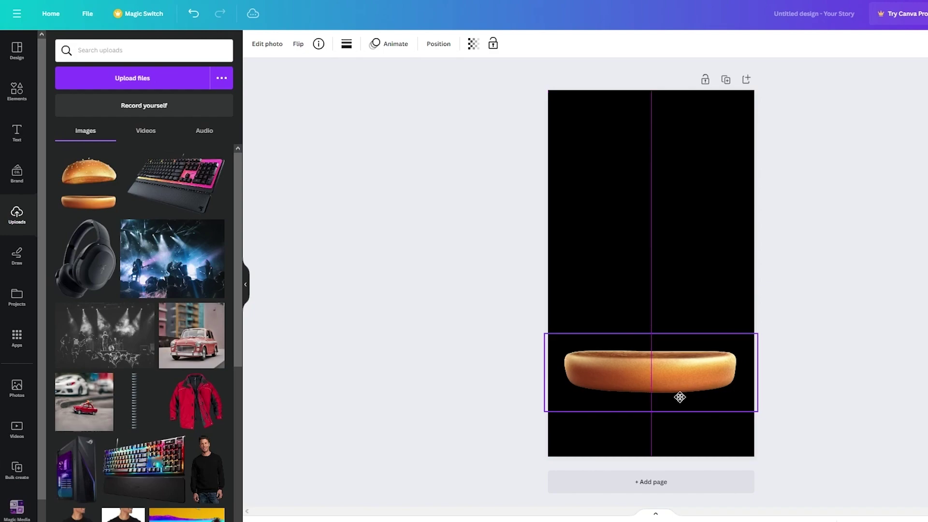
{"action": "left_click", "coordinate": [826, 351]}
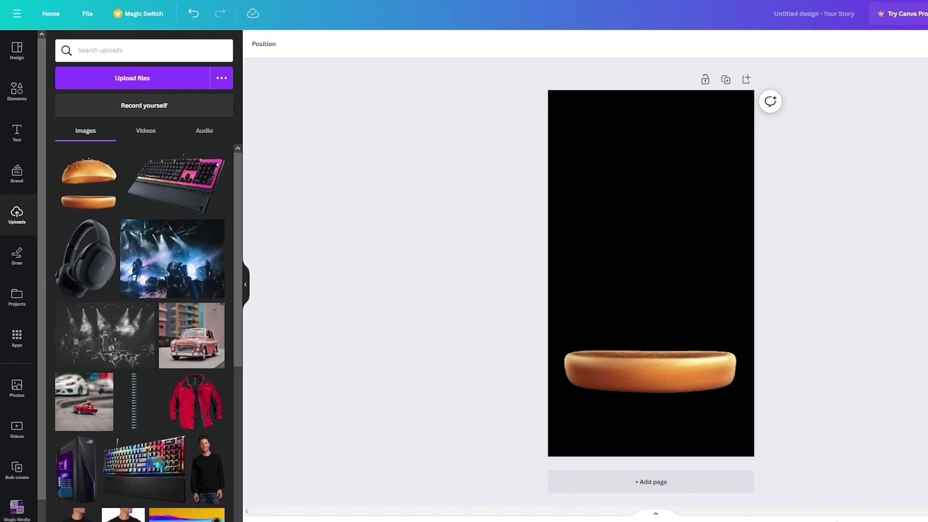
Add the downloaded patty cutout image-removebg-preview (4).png to the Canva uploads.
{"action": "key", "text": "ctrl+j"}
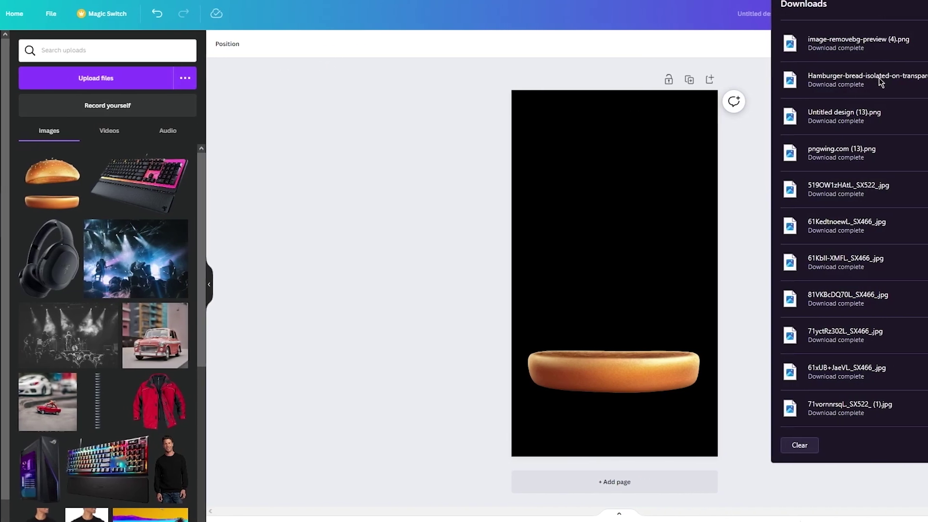
{"action": "left_click_drag", "start_coordinate": [865, 43], "coordinate": [89, 216]}
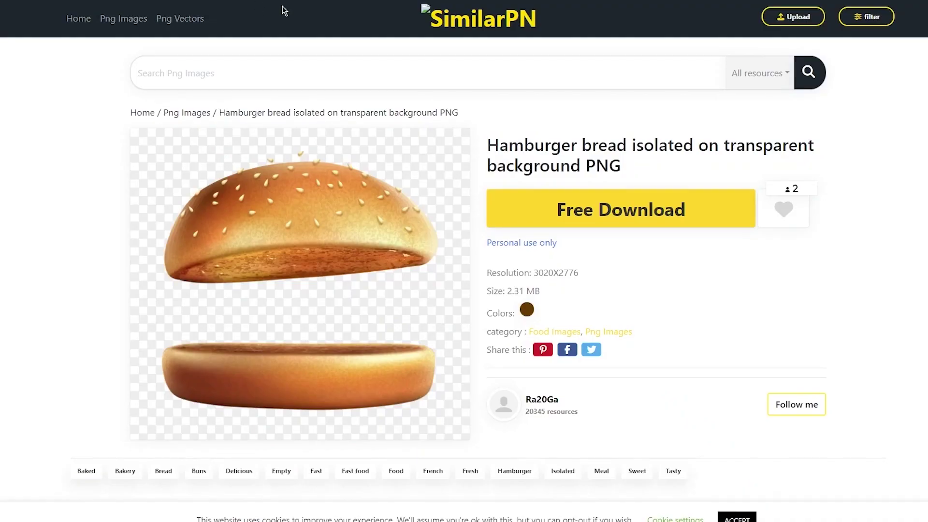
Search SimilarPNG for "tomato slice" and look through the results for a usable slice image.
{"action": "left_click", "coordinate": [279, 73]}
{"action": "type", "text": "tom"}
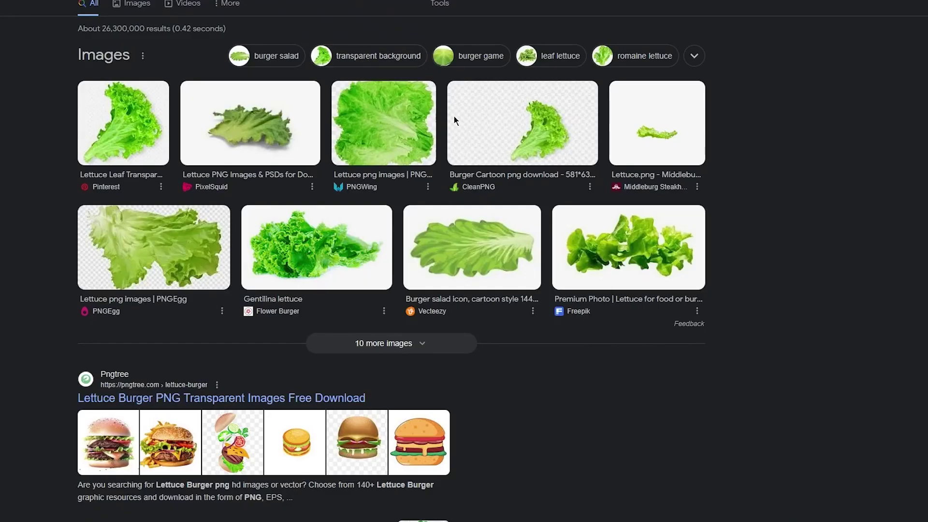
{"action": "left_click", "coordinate": [635, 121]}
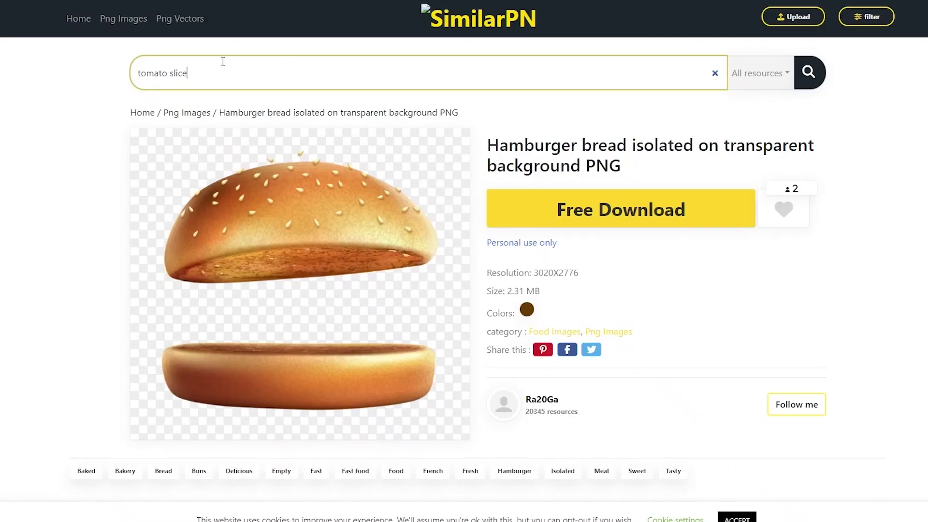
{"action": "key", "text": "Return"}
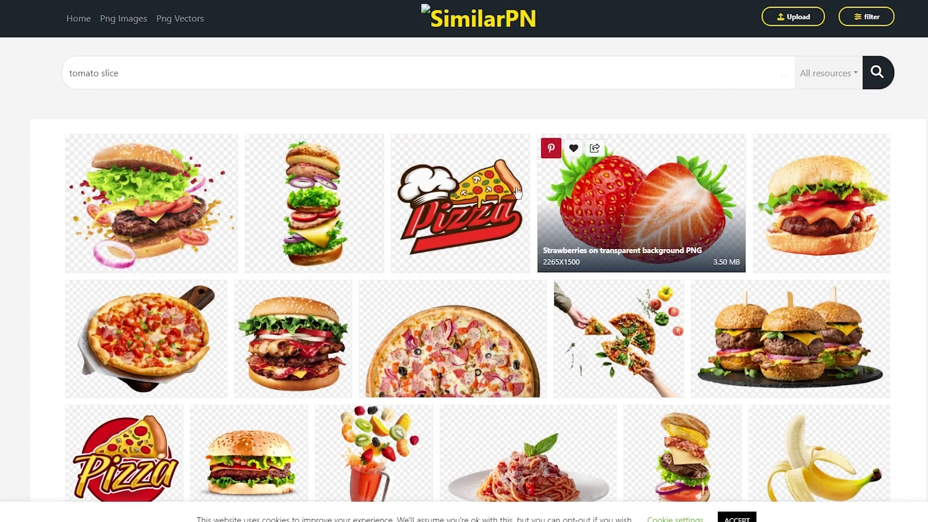
{"action": "scroll", "coordinate": [472, 184], "scroll_direction": "down", "scroll_amount": 3}
{"action": "scroll", "coordinate": [472, 184], "scroll_direction": "down", "scroll_amount": 12}
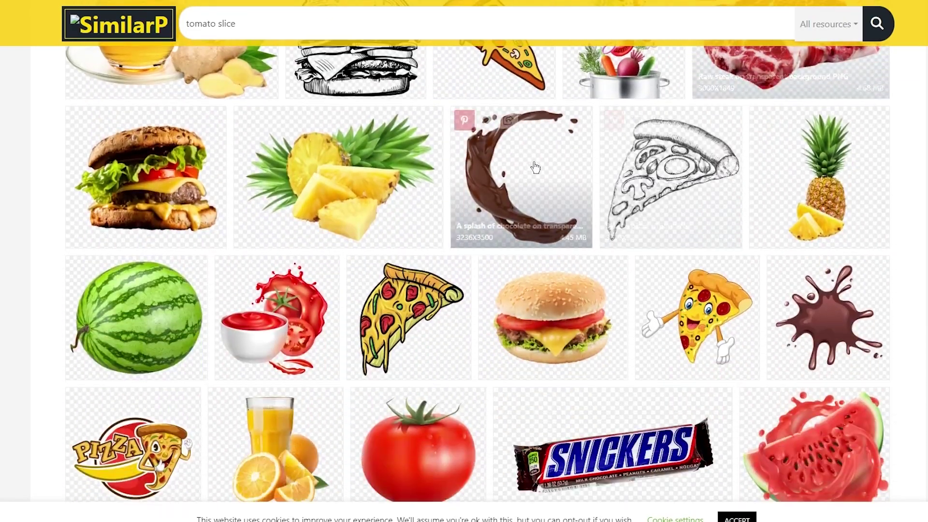
{"action": "scroll", "coordinate": [729, 310], "scroll_direction": "up", "scroll_amount": 12}
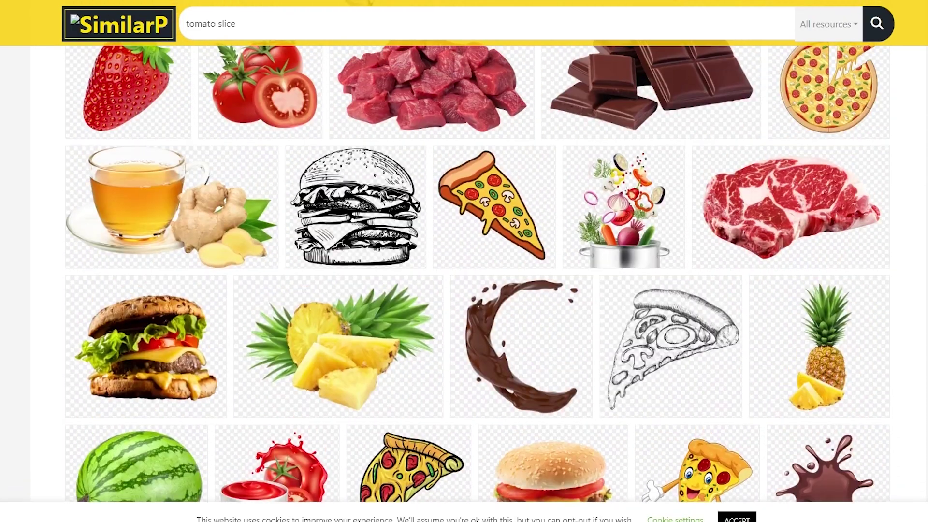
{"action": "scroll", "coordinate": [274, 123], "scroll_direction": "up", "scroll_amount": 3}
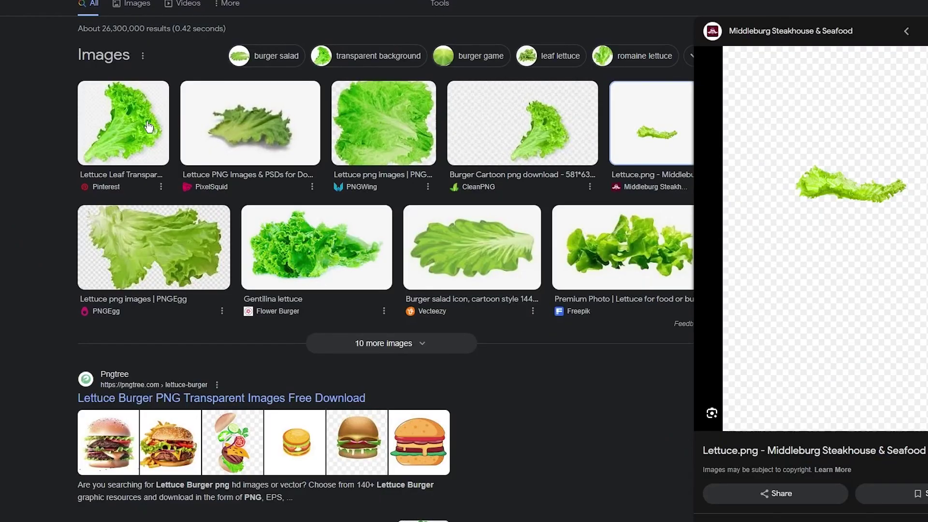
Open the PixelSquid lettuce image's page from the Google results and try its PNG download with Shadows Off.
{"action": "left_click", "coordinate": [123, 123]}
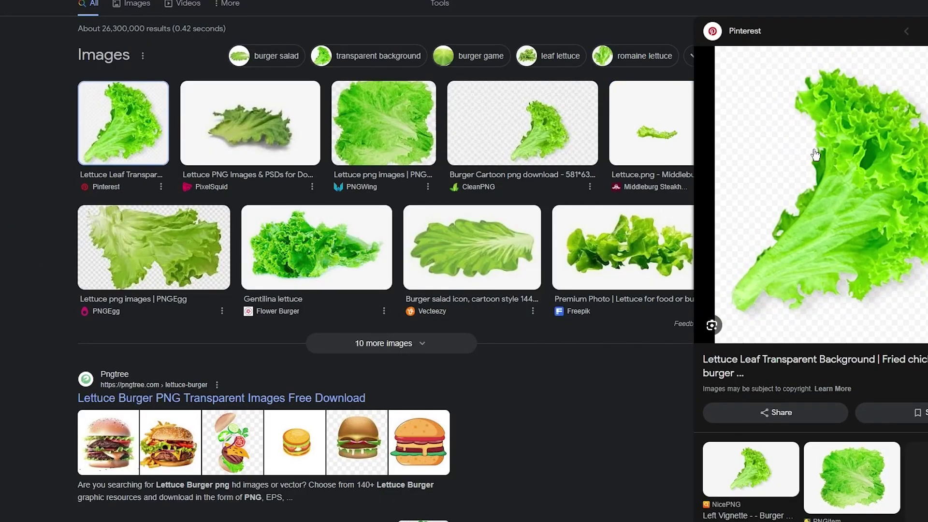
{"action": "left_click", "coordinate": [295, 141]}
{"action": "right_click", "coordinate": [821, 194]}
{"action": "left_click", "coordinate": [851, 199]}
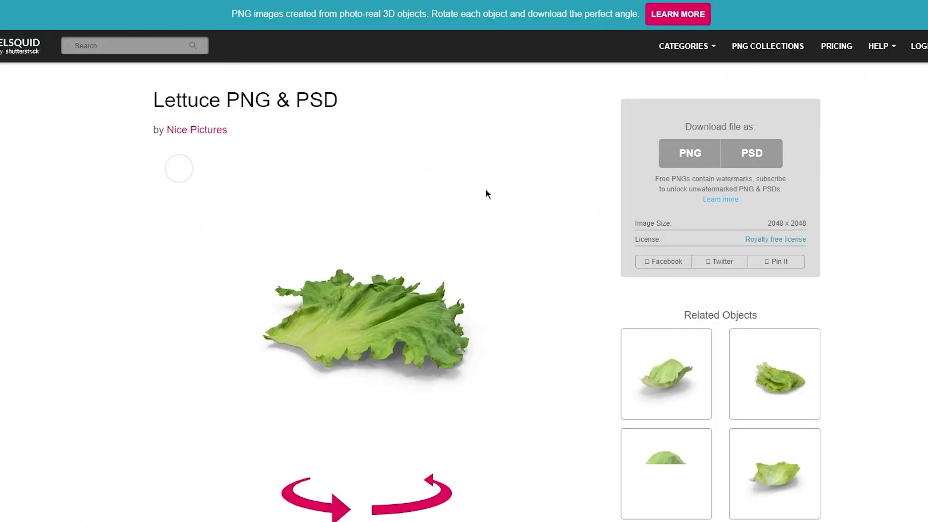
{"action": "mouse_move", "coordinate": [675, 162]}
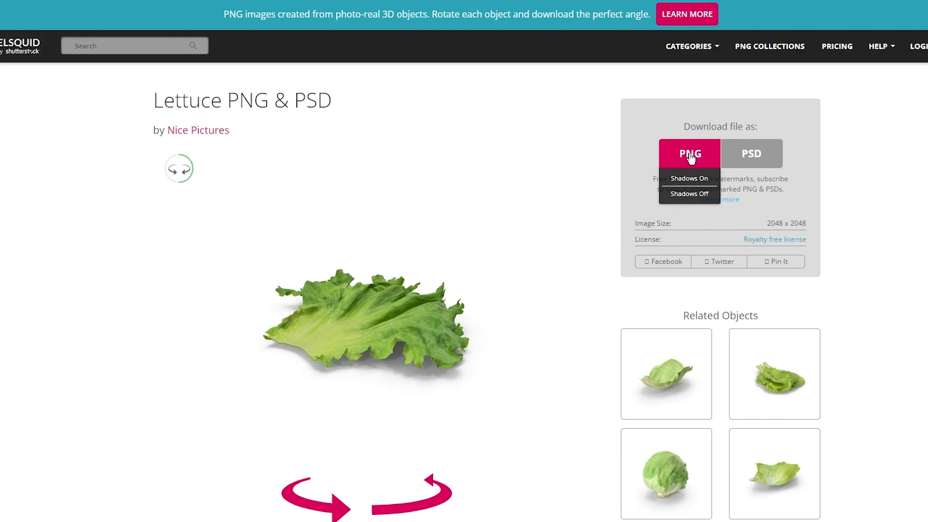
{"action": "left_click", "coordinate": [690, 194]}
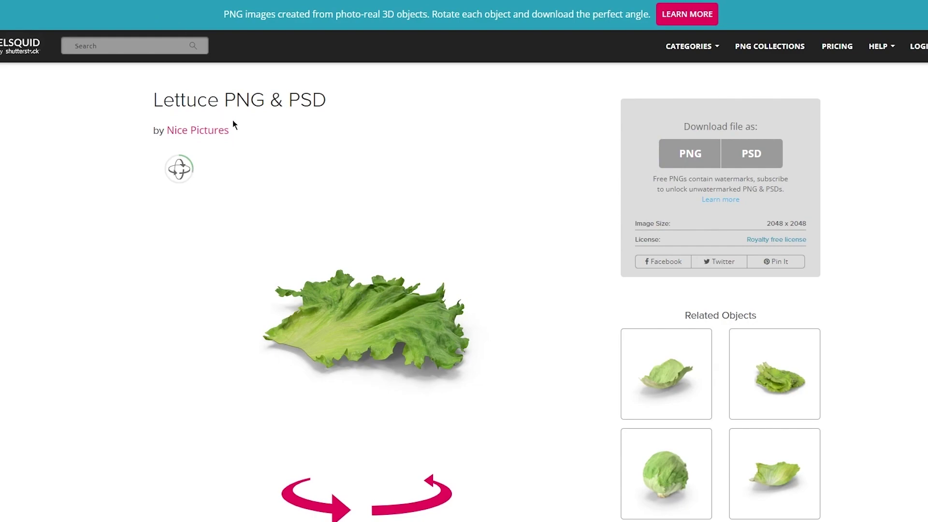
Capture a screen snip of the lettuce leaf shown on the PixelSquid page.
{"action": "key", "text": "Print"}
{"action": "left_click_drag", "start_coordinate": [183, 193], "coordinate": [543, 416]}
{"action": "left_click_drag", "start_coordinate": [543, 416], "coordinate": [543, 417]}
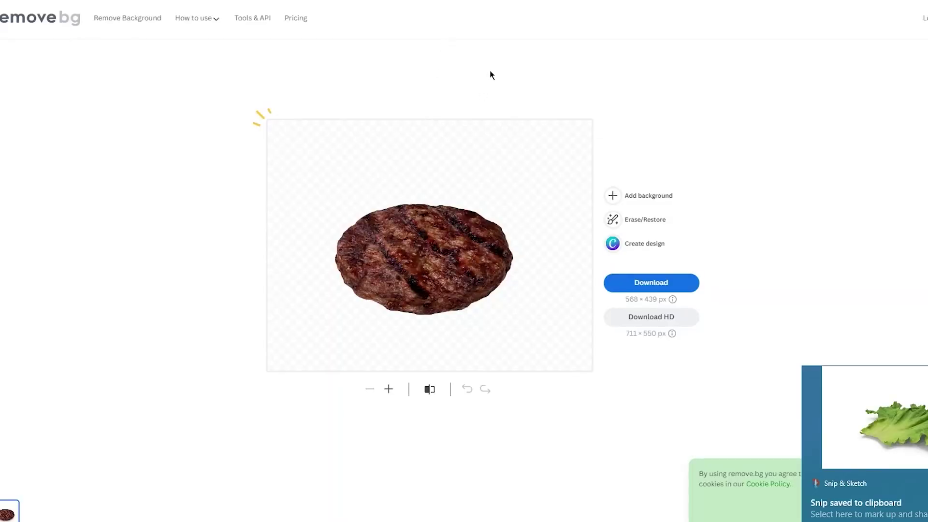
Download the lettuce snip's standard-size cutout from remove.bg and add it to the Canva uploads.
{"action": "key", "text": "ctrl+v"}
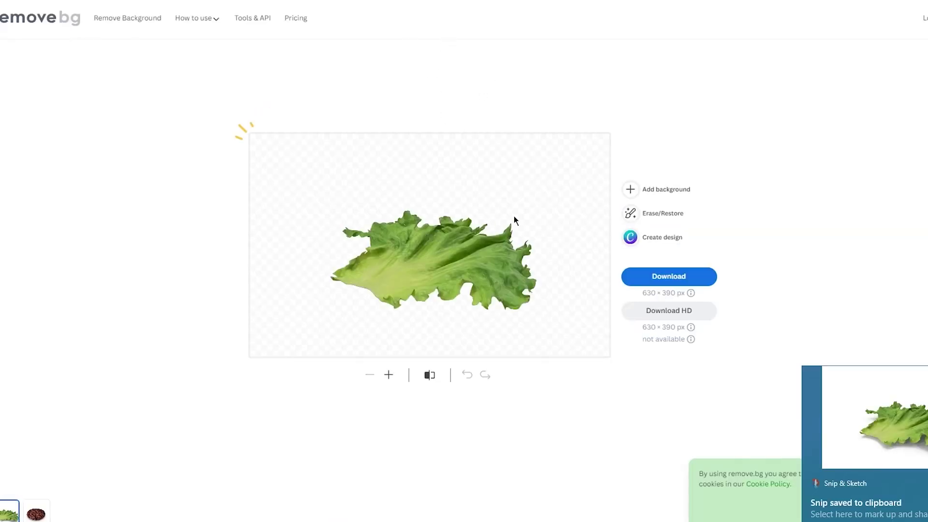
{"action": "left_click", "coordinate": [661, 286]}
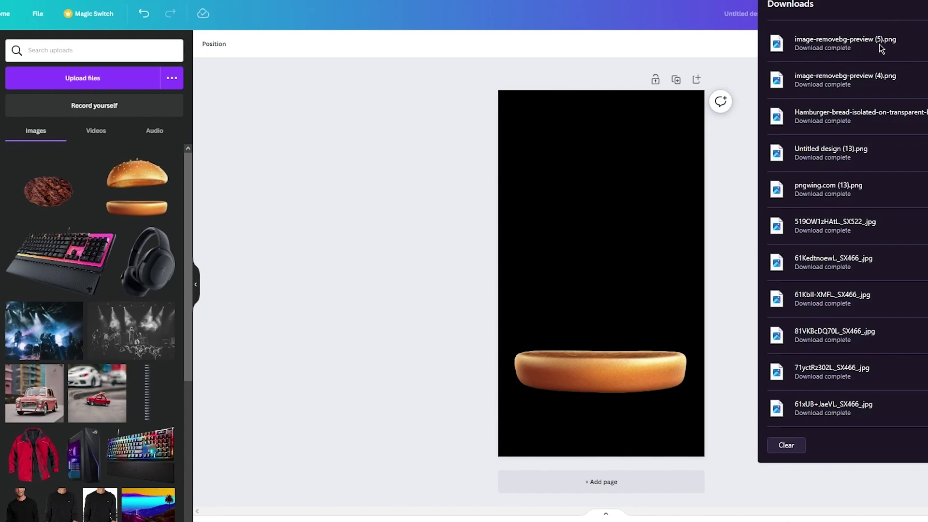
{"action": "left_click_drag", "start_coordinate": [880, 48], "coordinate": [74, 213]}
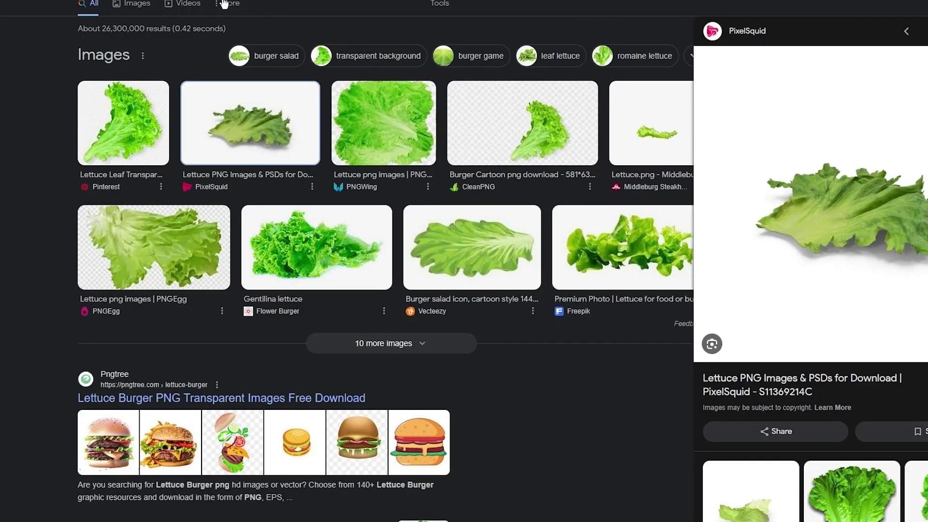
Search Google for "tomato slice png".
{"action": "scroll", "coordinate": [283, 73], "scroll_direction": "up", "scroll_amount": 2}
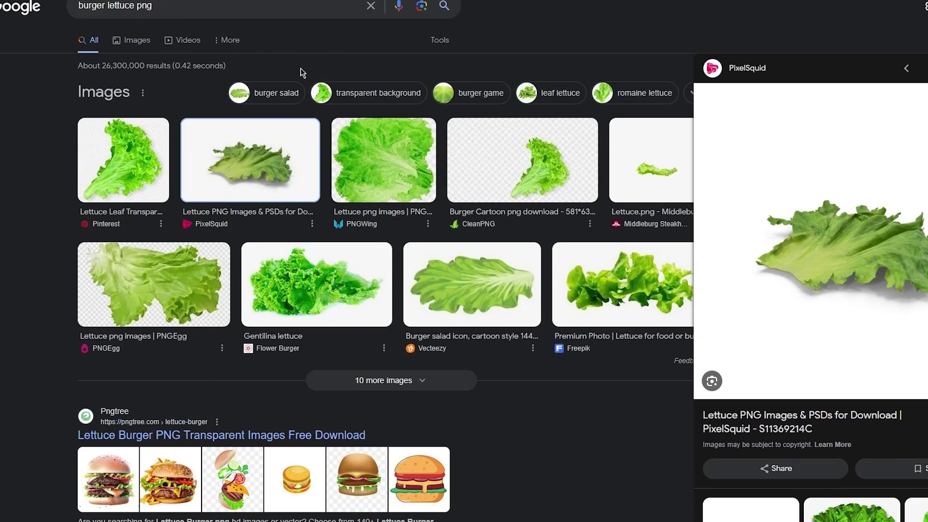
{"action": "left_click", "coordinate": [186, 25]}
{"action": "left_click_drag", "start_coordinate": [187, 25], "coordinate": [74, 32]}
{"action": "type", "text": "tomato png"}
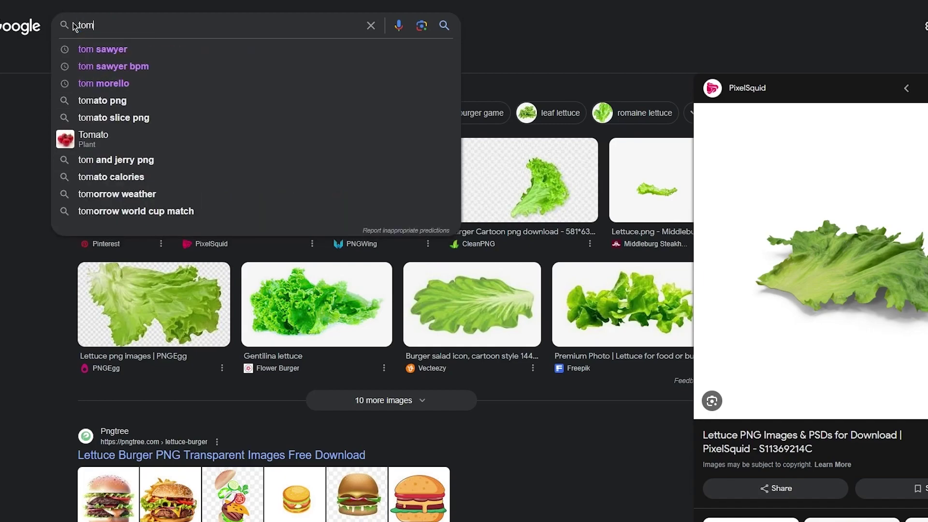
{"action": "key", "text": "BackSpace"}
{"action": "key", "text": "BackSpace"}
{"action": "key", "text": "BackSpace"}
{"action": "type", "text": "slice png"}
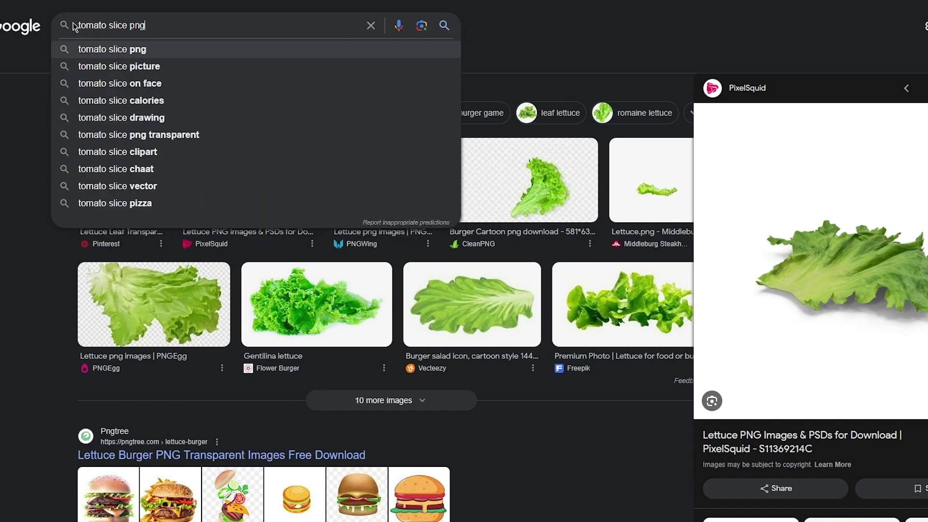
{"action": "key", "text": "Return"}
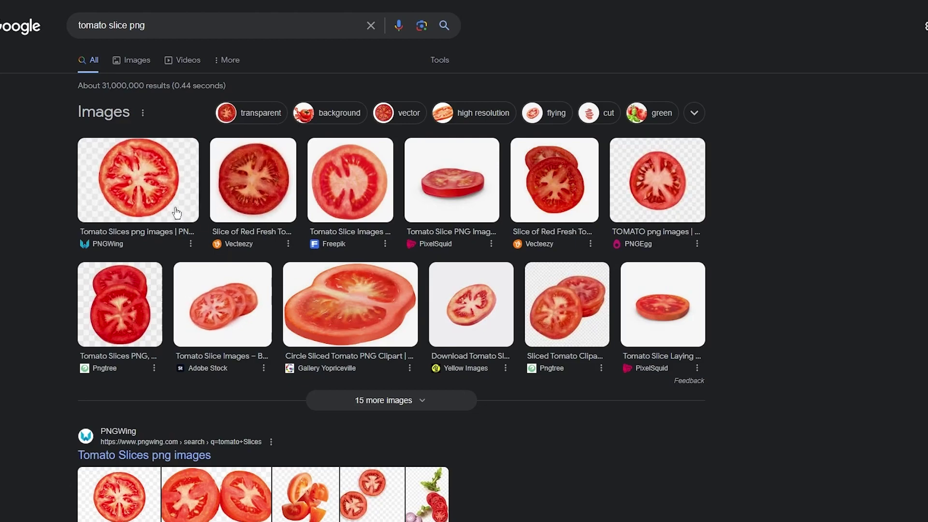
Look through the tomato slice results and view the PixelSquid slice's thumbnail in a separate tab.
{"action": "scroll", "coordinate": [67, 190], "scroll_direction": "down", "scroll_amount": 5}
{"action": "scroll", "coordinate": [65, 187], "scroll_direction": "down", "scroll_amount": 6}
{"action": "scroll", "coordinate": [65, 186], "scroll_direction": "up", "scroll_amount": 10}
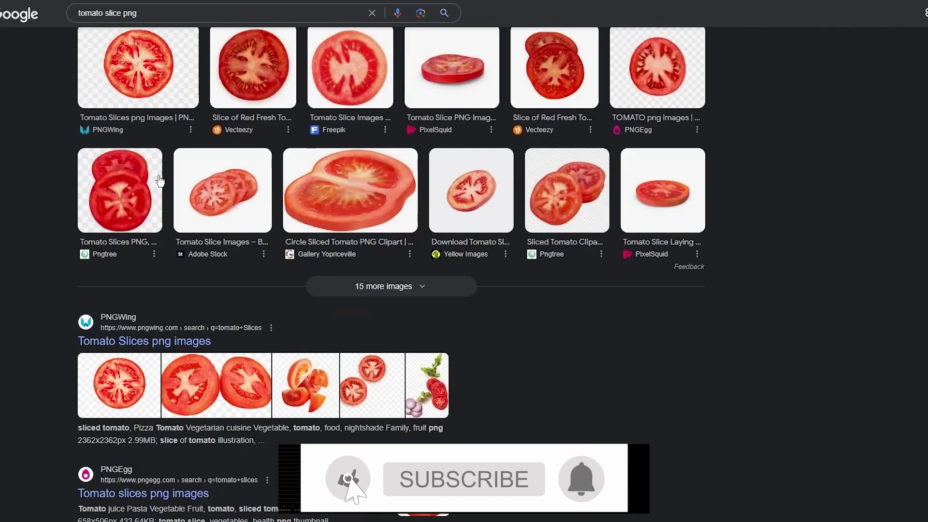
{"action": "right_click", "coordinate": [473, 174]}
{"action": "left_click", "coordinate": [489, 182]}
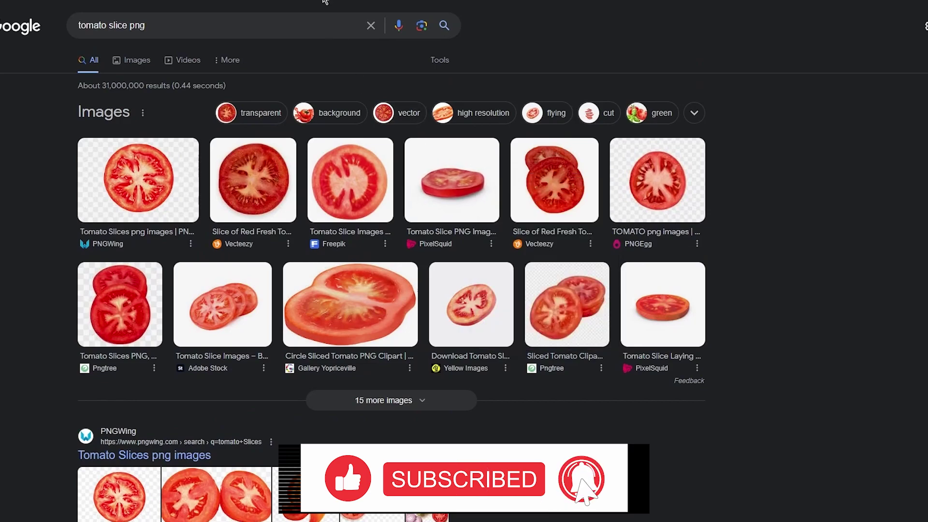
{"action": "key", "text": "ctrl+Tab"}
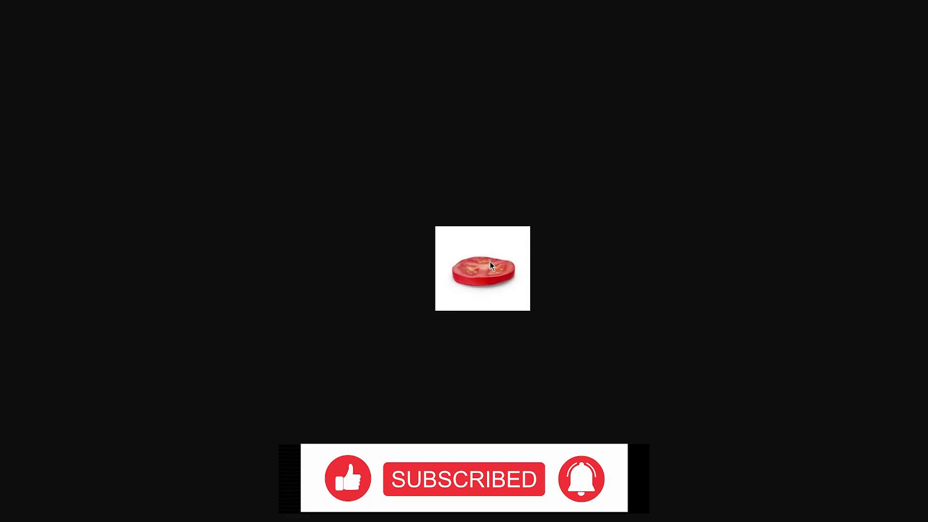
{"action": "key", "text": "ctrl+shift+Tab"}
Open the PixelSquid tomato slice page from the Google results and capture a screen snip of the slice.
{"action": "left_click", "coordinate": [451, 183]}
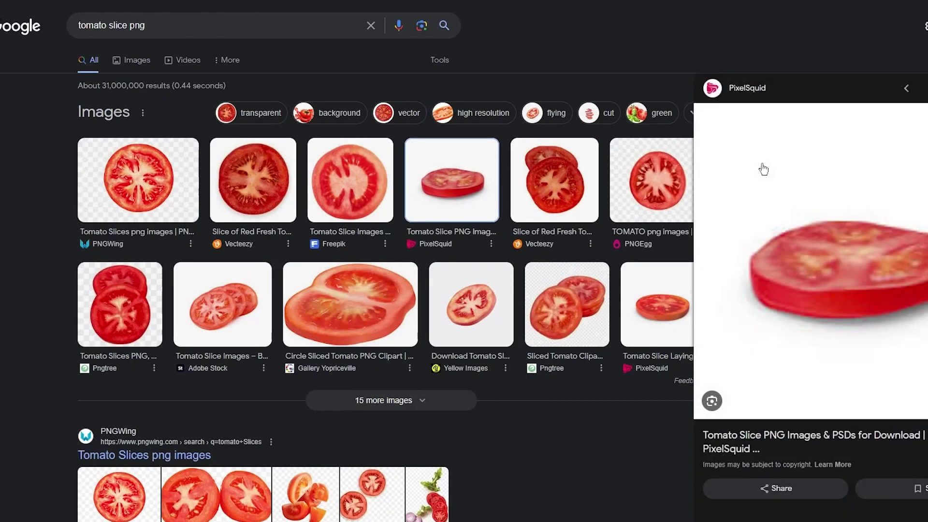
{"action": "left_click", "coordinate": [762, 166]}
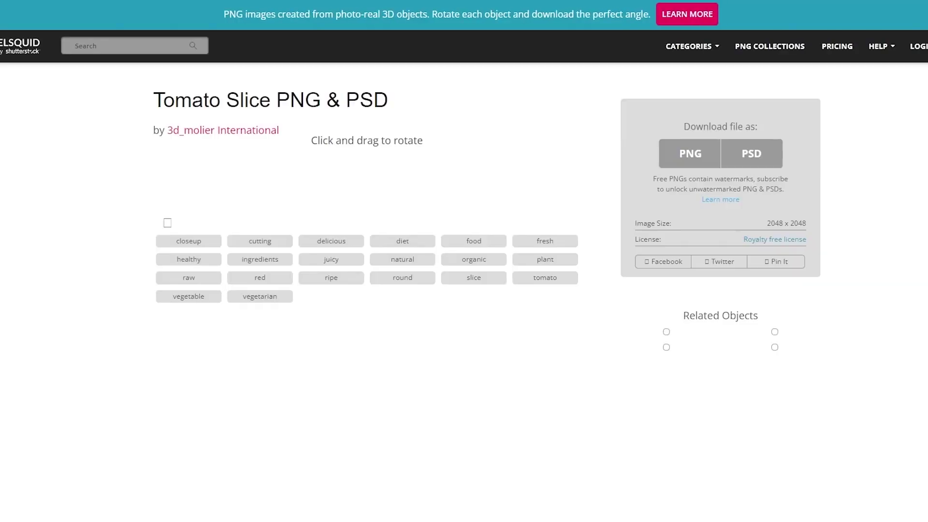
{"action": "scroll", "coordinate": [395, 260], "scroll_direction": "down", "scroll_amount": 3}
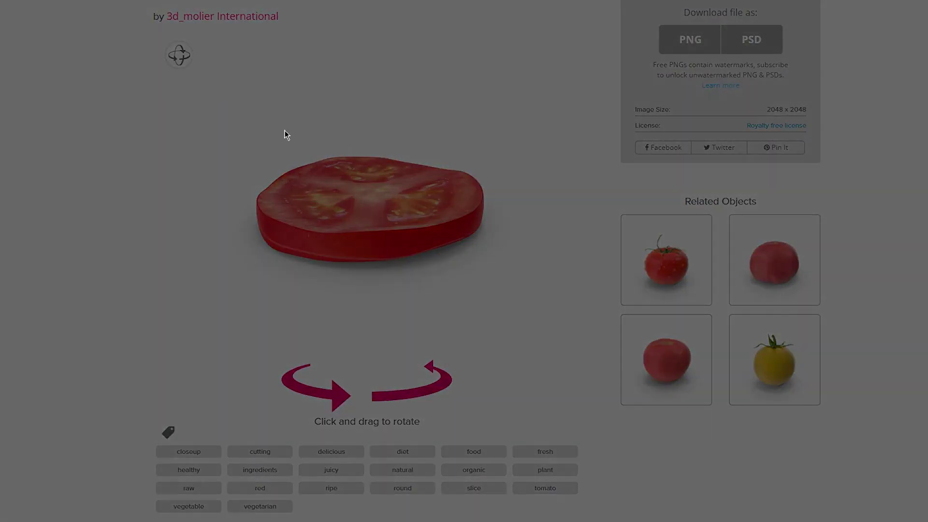
{"action": "left_click_drag", "start_coordinate": [254, 80], "coordinate": [492, 277]}
{"action": "left_click_drag", "start_coordinate": [492, 277], "coordinate": [492, 277]}
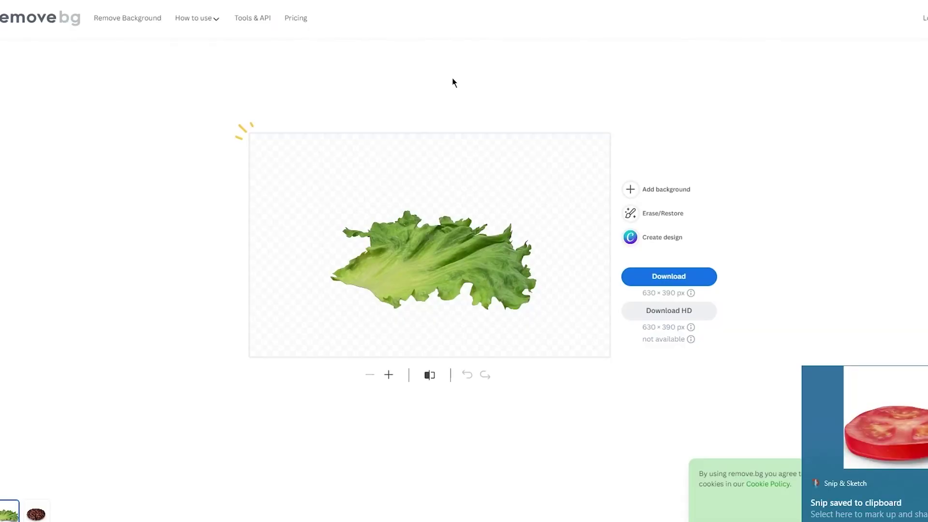
Download the tomato snip's standard-size cutout from remove.bg and add it to the Canva uploads.
{"action": "key", "text": "ctrl+v"}
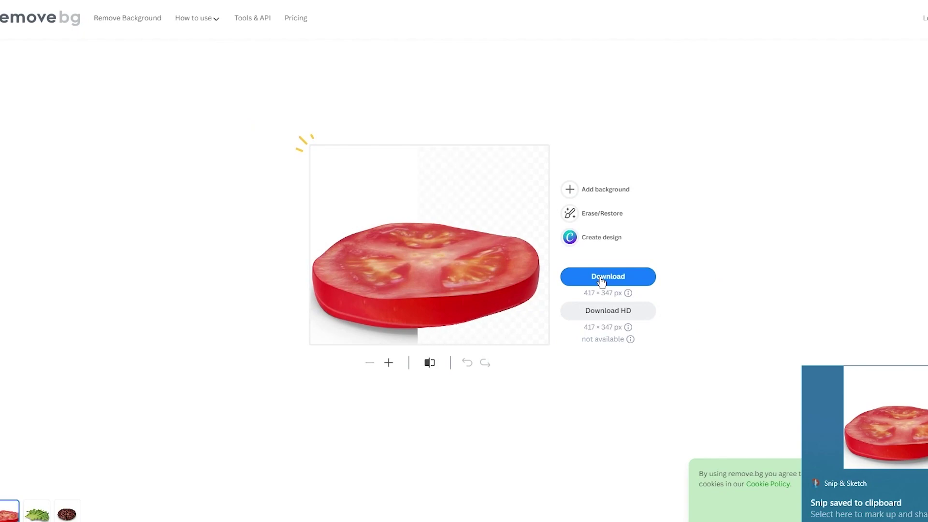
{"action": "left_click", "coordinate": [602, 280]}
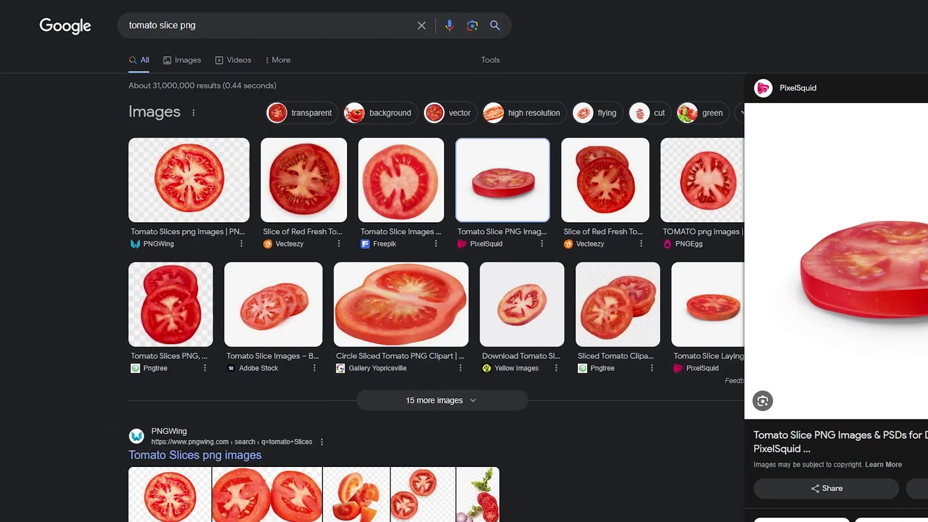
{"action": "left_click", "coordinate": [18, 214]}
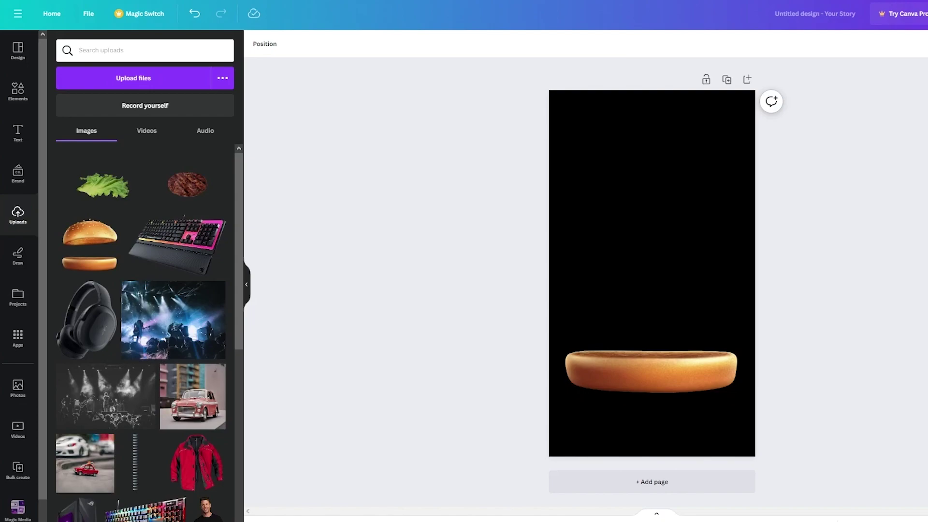
{"action": "key", "text": "ctrl+j"}
{"action": "left_click_drag", "start_coordinate": [870, 43], "coordinate": [124, 219]}
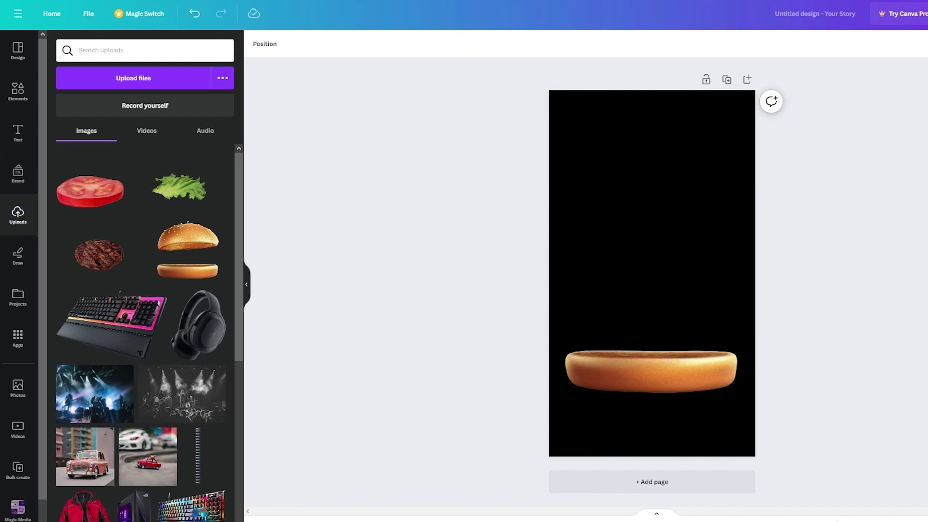
Apply the Baseline photo animation to the bottom bun.
{"action": "left_click", "coordinate": [651, 367]}
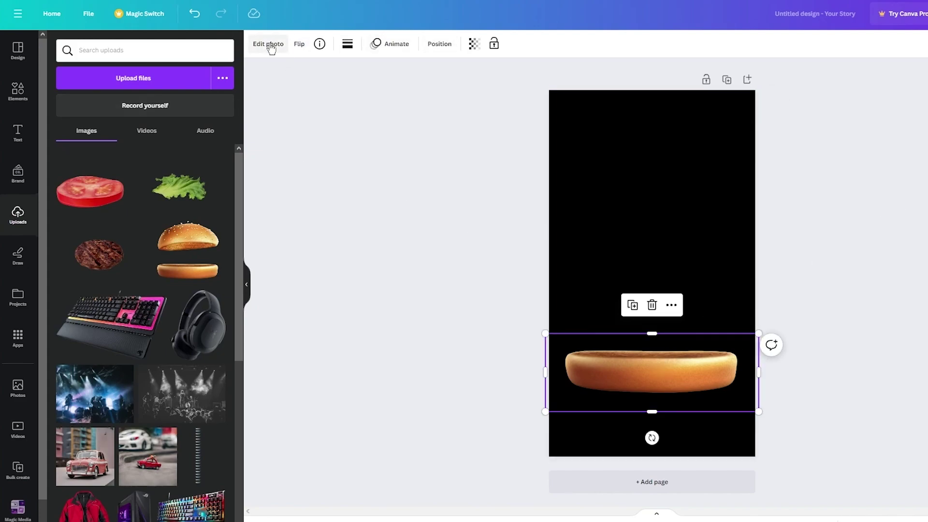
{"action": "right_click", "coordinate": [639, 368]}
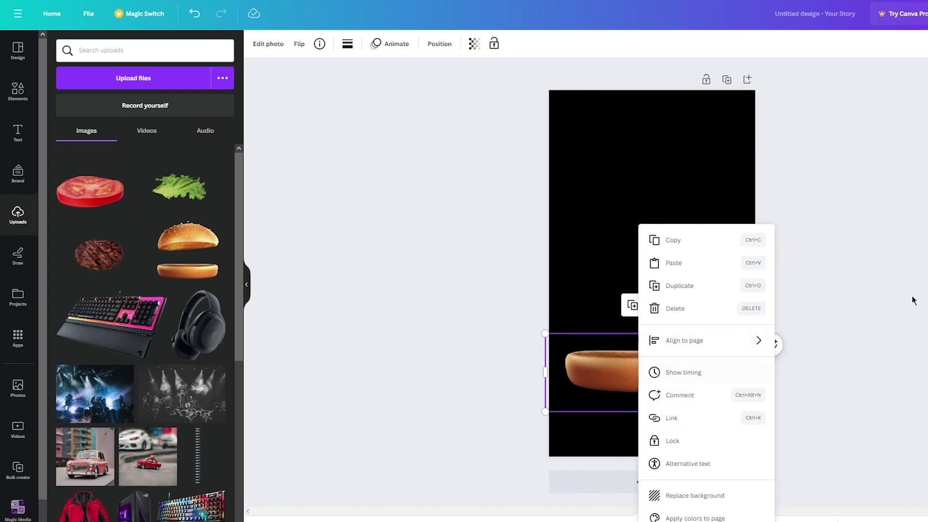
{"action": "left_click", "coordinate": [663, 369]}
{"action": "left_click", "coordinate": [408, 49]}
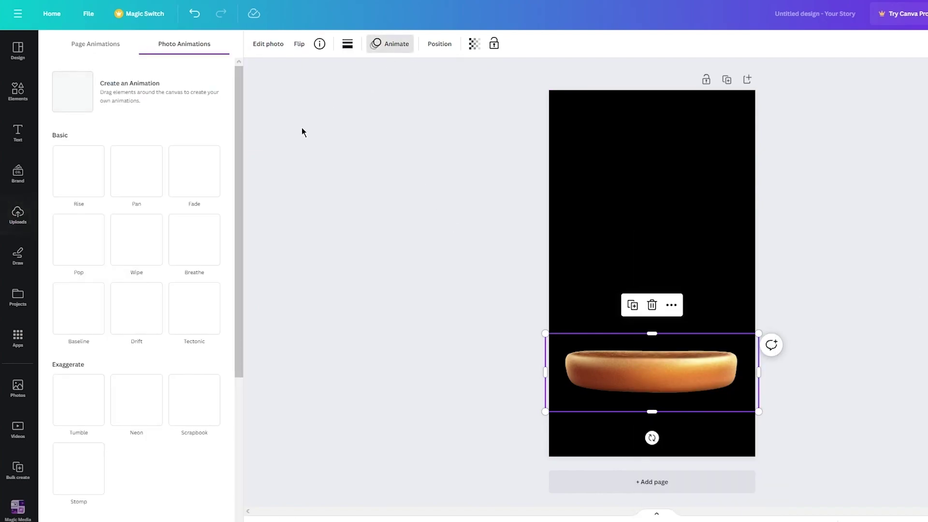
{"action": "scroll", "coordinate": [95, 286], "scroll_direction": "down", "scroll_amount": 3}
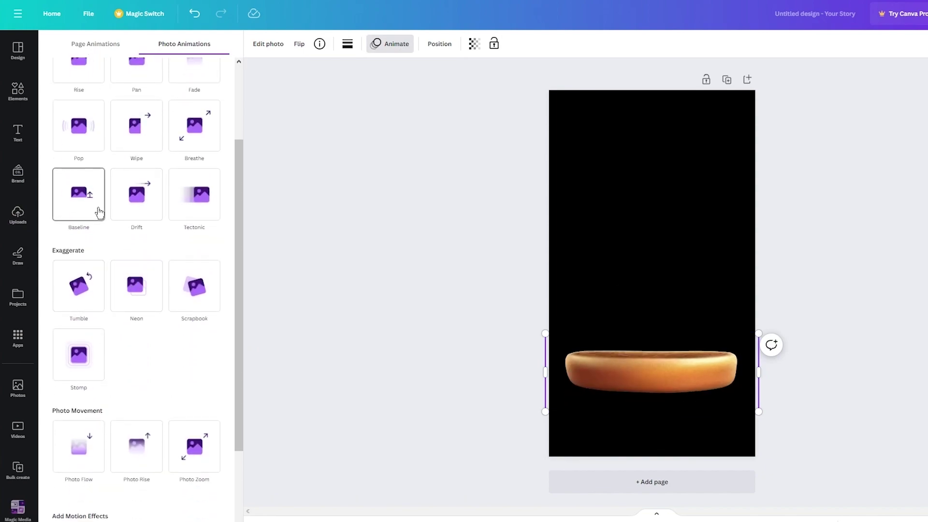
{"action": "left_click", "coordinate": [99, 213]}
{"action": "left_click", "coordinate": [368, 239]}
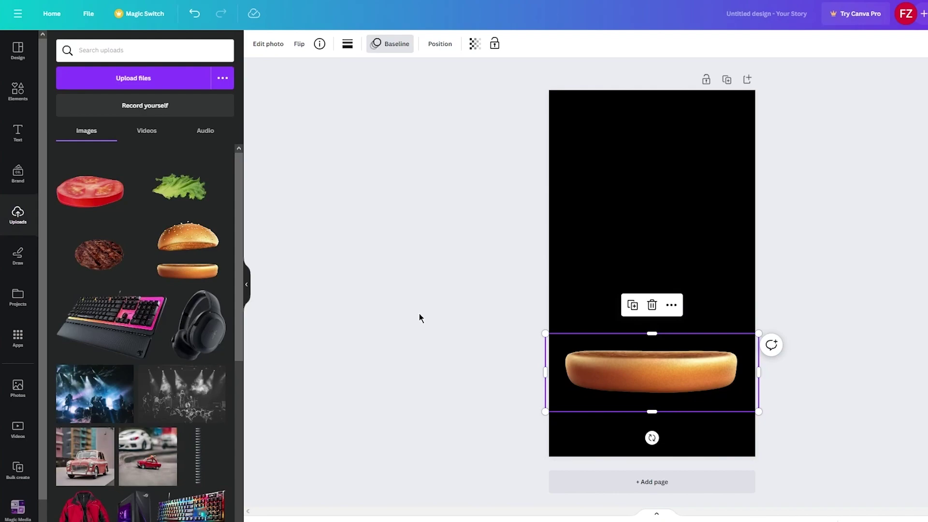
Add the patty cutout, enlarge it to nearly the page width, crop its frame and place it at the top of the page.
{"action": "left_click", "coordinate": [101, 251]}
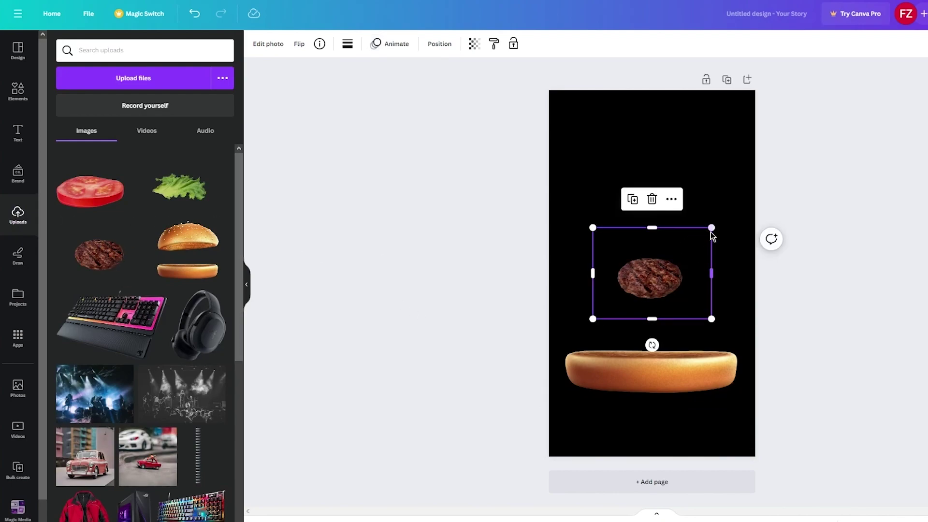
{"action": "left_click_drag", "start_coordinate": [714, 228], "coordinate": [647, 338]}
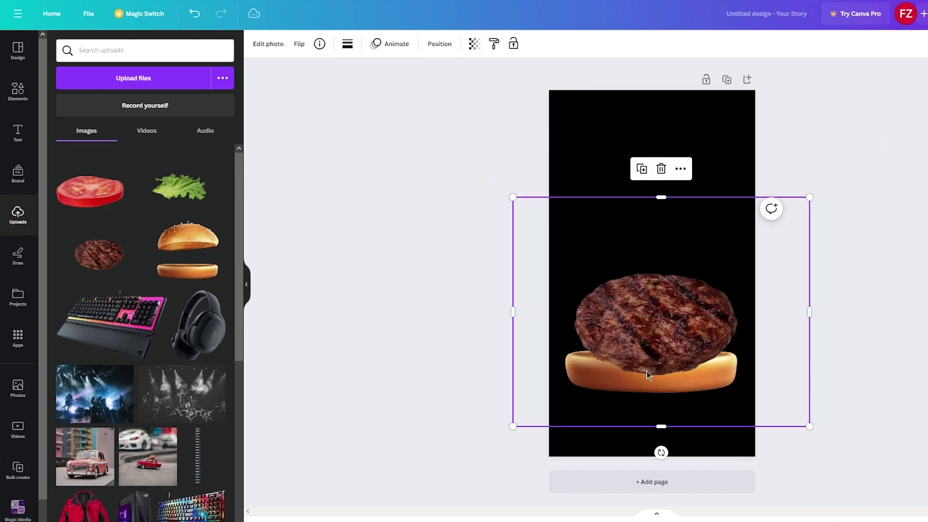
{"action": "mouse_move", "coordinate": [661, 427]}
{"action": "left_mouse_down"}
{"action": "mouse_move", "coordinate": [661, 382]}
{"action": "mouse_move", "coordinate": [662, 408]}
{"action": "left_mouse_up"}
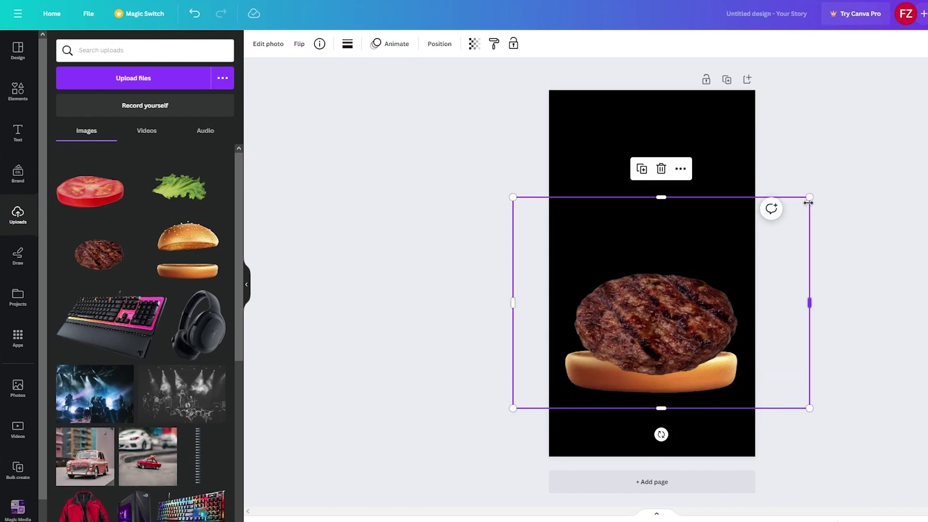
{"action": "left_click_drag", "start_coordinate": [809, 200], "coordinate": [723, 257]}
{"action": "left_click_drag", "start_coordinate": [644, 358], "coordinate": [680, 337]}
{"action": "left_click_drag", "start_coordinate": [760, 311], "coordinate": [851, 311]}
{"action": "left_click_drag", "start_coordinate": [675, 343], "coordinate": [634, 160]}
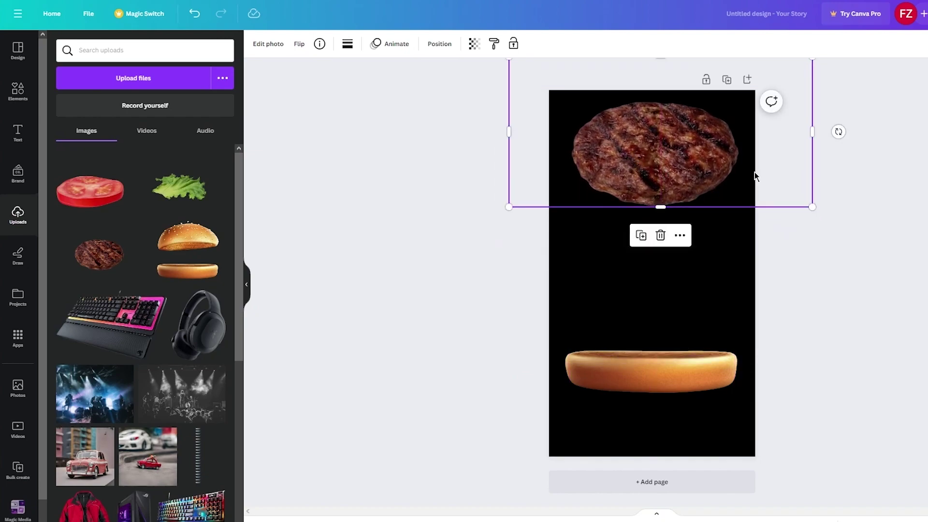
Record a custom animation moving the large patty along a winding path from the top of the page down to the bottom bun.
{"action": "left_click", "coordinate": [375, 41]}
{"action": "scroll", "coordinate": [168, 302], "scroll_direction": "down", "scroll_amount": 5}
{"action": "left_click", "coordinate": [81, 426]}
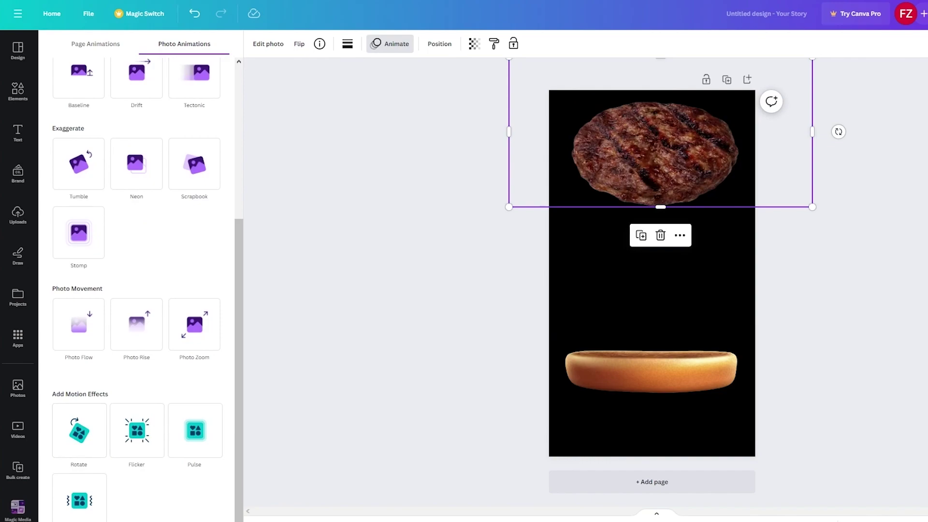
{"action": "scroll", "coordinate": [169, 216], "scroll_direction": "up", "scroll_amount": 5}
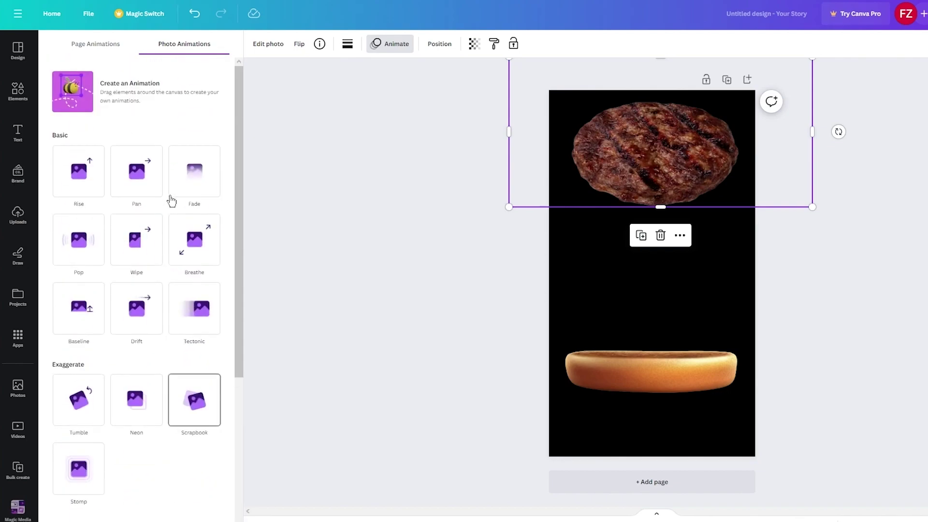
{"action": "left_click", "coordinate": [123, 103]}
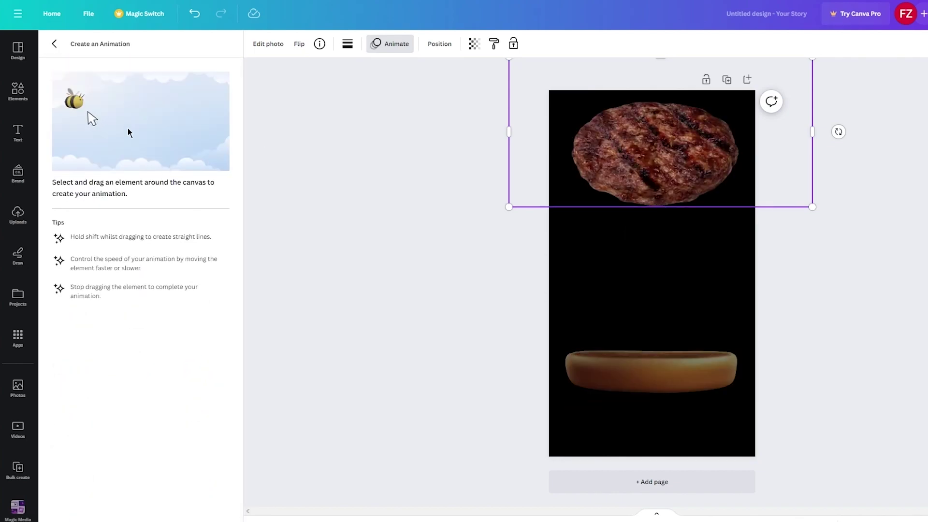
{"action": "mouse_move", "coordinate": [673, 144]}
{"action": "left_mouse_down"}
{"action": "mouse_move", "coordinate": [639, 162]}
{"action": "mouse_move", "coordinate": [657, 181]}
{"action": "mouse_move", "coordinate": [680, 186]}
{"action": "mouse_move", "coordinate": [690, 206]}
{"action": "mouse_move", "coordinate": [655, 216]}
{"action": "mouse_move", "coordinate": [676, 262]}
{"action": "mouse_move", "coordinate": [694, 266]}
{"action": "mouse_move", "coordinate": [700, 281]}
{"action": "mouse_move", "coordinate": [667, 291]}
{"action": "mouse_move", "coordinate": [669, 325]}
{"action": "left_mouse_up"}
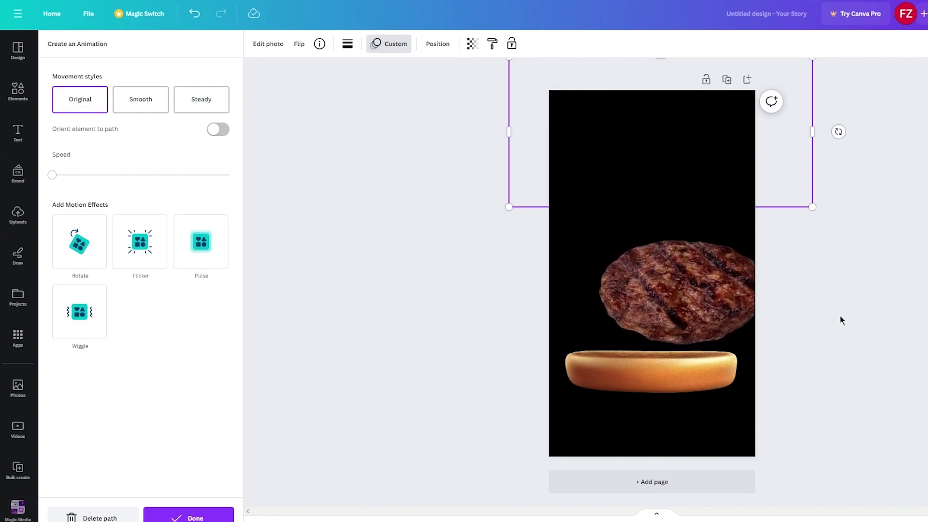
Try the Smooth and Steady movement styles on the patty's path, return to Original and raise the speed to about three quarters.
{"action": "left_click", "coordinate": [138, 108]}
{"action": "left_click", "coordinate": [205, 107]}
{"action": "left_click", "coordinate": [88, 103]}
{"action": "left_click_drag", "start_coordinate": [53, 175], "coordinate": [184, 177]}
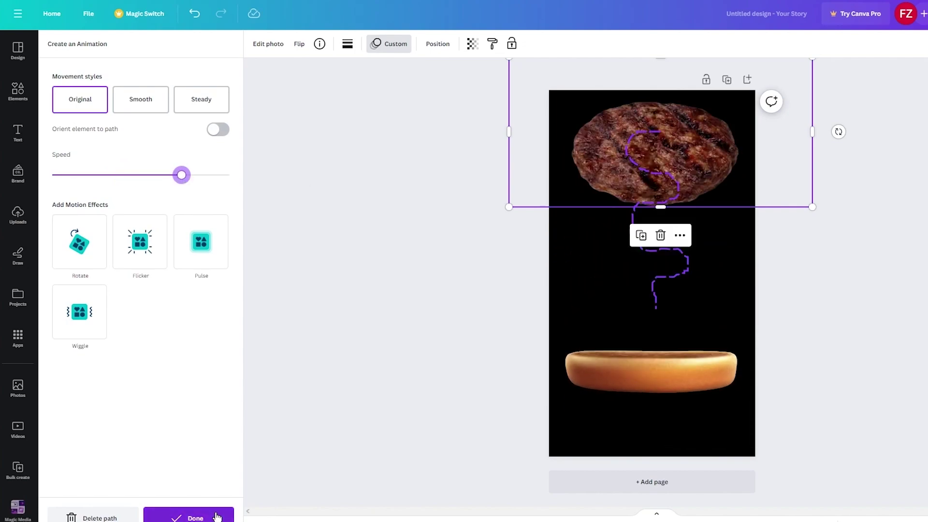
{"action": "left_click", "coordinate": [215, 517]}
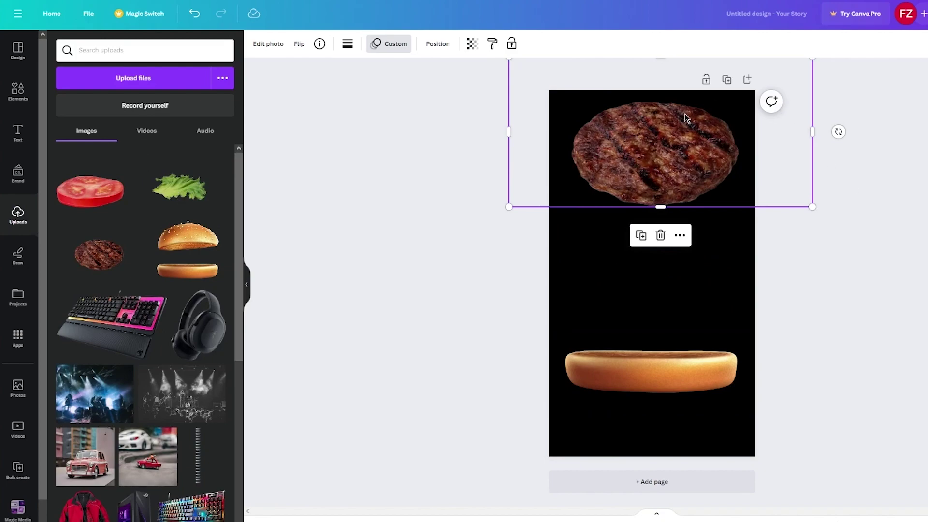
Move the large patty above the page's top edge, delete its animation path and clear the patty from the design.
{"action": "left_click", "coordinate": [267, 44]}
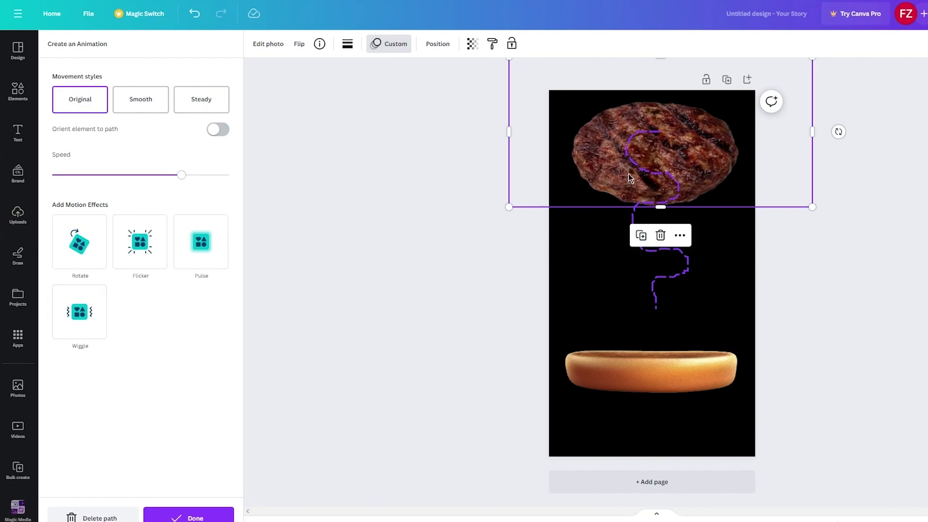
{"action": "left_click_drag", "start_coordinate": [662, 175], "coordinate": [663, 105]}
{"action": "left_click_drag", "start_coordinate": [662, 72], "coordinate": [663, 58]}
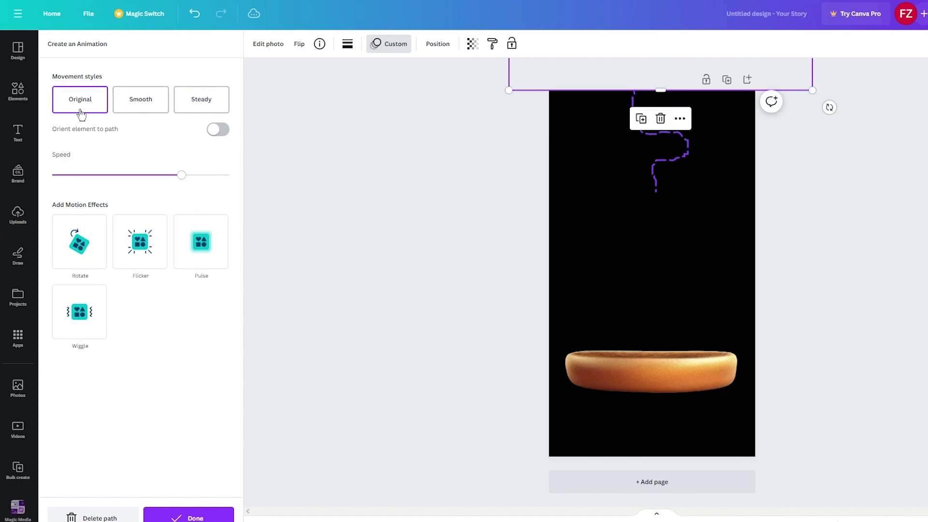
{"action": "left_click", "coordinate": [94, 516]}
{"action": "mouse_move", "coordinate": [581, 84]}
{"action": "left_mouse_down"}
{"action": "mouse_move", "coordinate": [577, 112]}
{"action": "mouse_move", "coordinate": [591, 80]}
{"action": "mouse_move", "coordinate": [579, 91]}
{"action": "mouse_move", "coordinate": [594, 169]}
{"action": "mouse_move", "coordinate": [569, 225]}
{"action": "mouse_move", "coordinate": [578, 71]}
{"action": "left_mouse_up"}
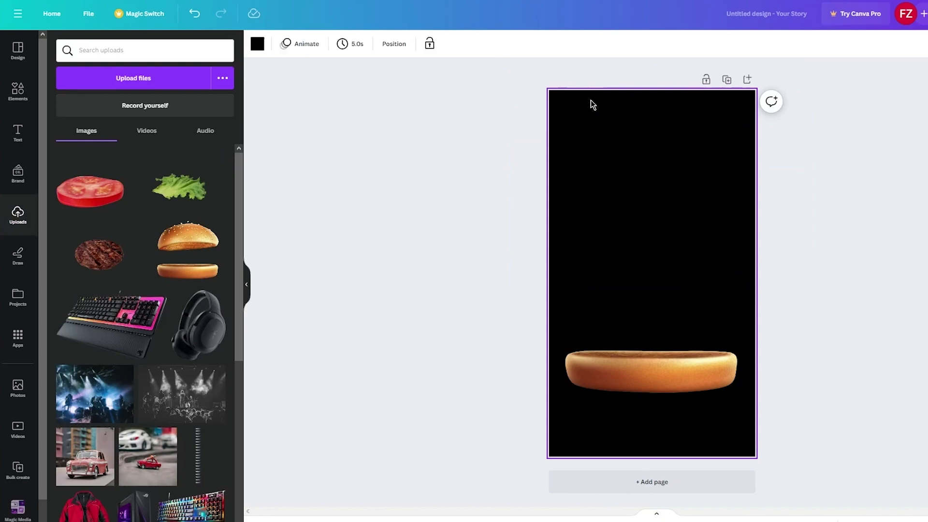
Add the patty cutout again, enlarge it to just over half the page width and place it above the page's top edge.
{"action": "left_click", "coordinate": [88, 256]}
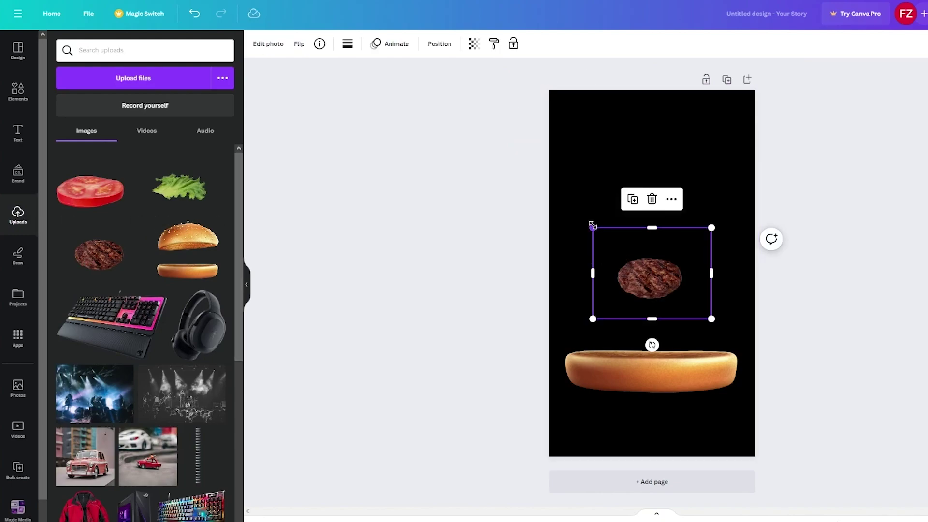
{"action": "left_click_drag", "start_coordinate": [592, 226], "coordinate": [441, 184]}
{"action": "left_click_drag", "start_coordinate": [606, 249], "coordinate": [666, 67]}
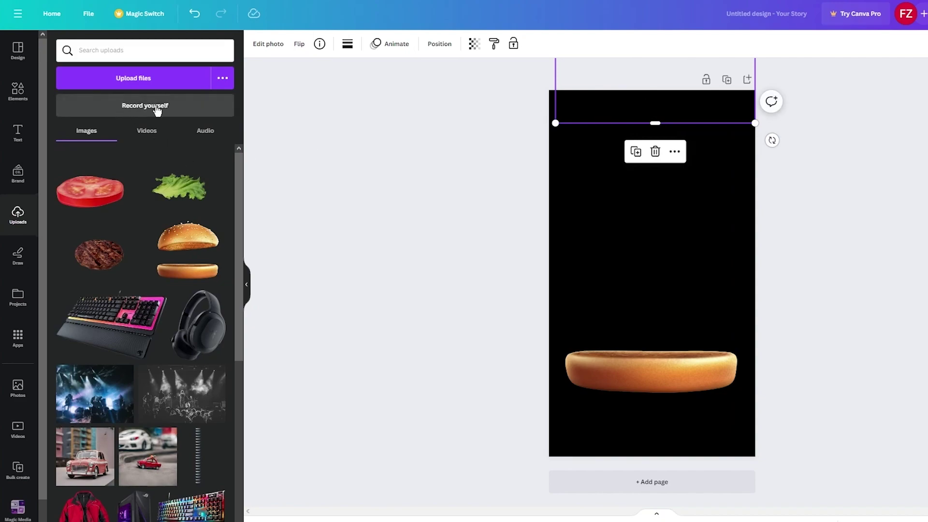
Record a custom Original-style animation that brings the patty from above the page down onto the bottom bun.
{"action": "left_click", "coordinate": [411, 46]}
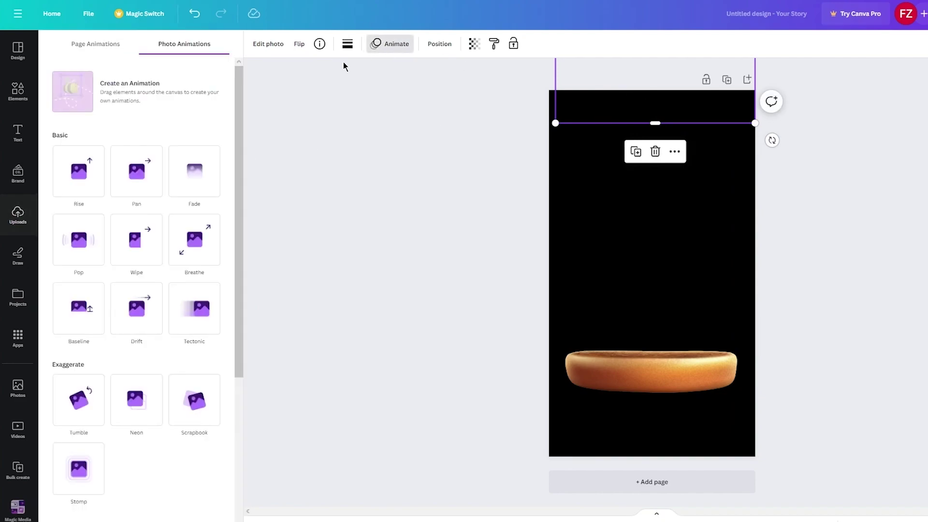
{"action": "left_click", "coordinate": [78, 91]}
{"action": "mouse_move", "coordinate": [620, 142]}
{"action": "left_mouse_down"}
{"action": "mouse_move", "coordinate": [659, 174]}
{"action": "mouse_move", "coordinate": [639, 375]}
{"action": "left_mouse_up"}
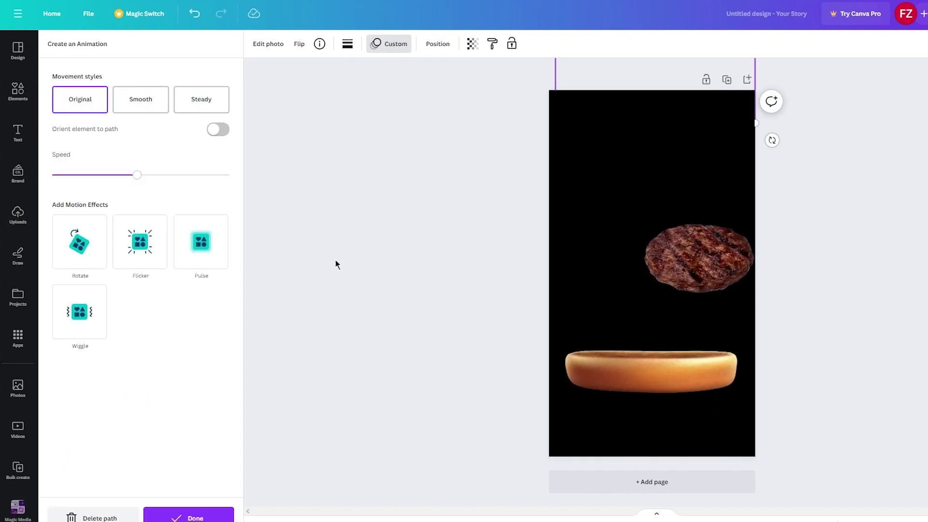
{"action": "left_click", "coordinate": [187, 516]}
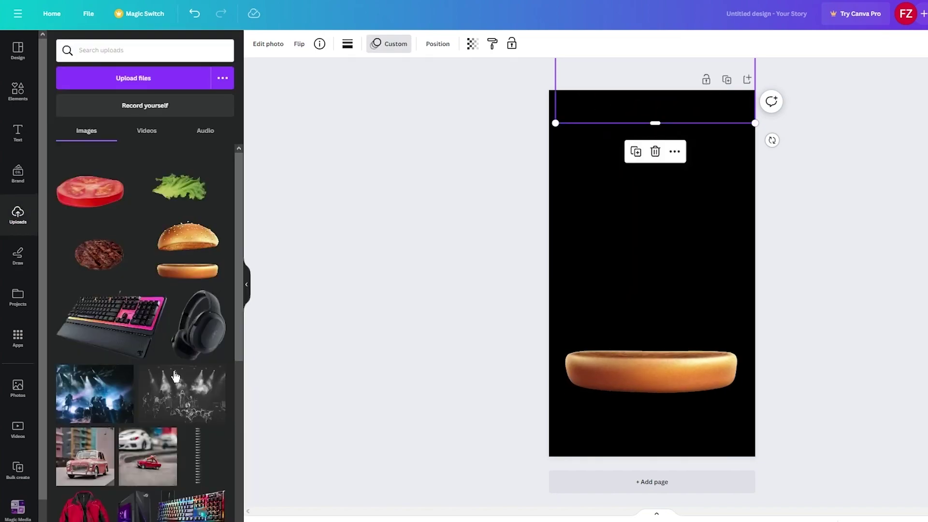
Add the lettuce cutout, enlarge it to match the patty's width and place it above the page's top edge.
{"action": "left_click", "coordinate": [189, 195]}
{"action": "left_click_drag", "start_coordinate": [712, 234], "coordinate": [798, 187]}
{"action": "left_click_drag", "start_coordinate": [696, 278], "coordinate": [648, 77]}
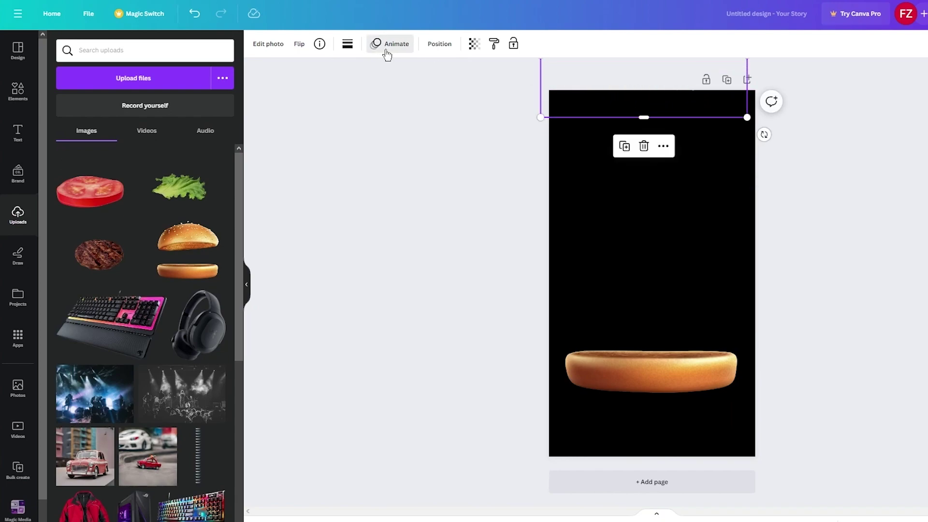
Record a custom Original-style animation that brings the lettuce from above the page down onto the patty.
{"action": "left_click", "coordinate": [386, 50]}
{"action": "left_click", "coordinate": [100, 104]}
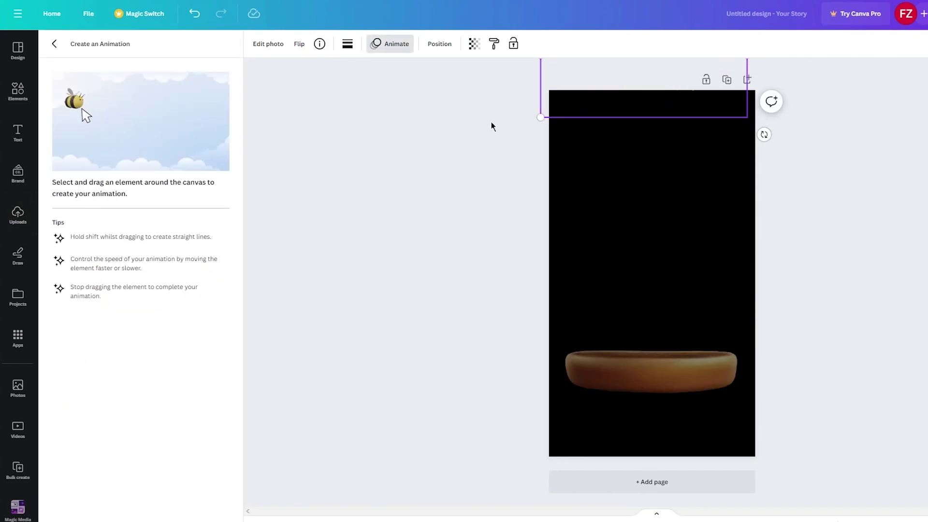
{"action": "mouse_move", "coordinate": [662, 104]}
{"action": "left_mouse_down"}
{"action": "mouse_move", "coordinate": [617, 137]}
{"action": "mouse_move", "coordinate": [632, 178]}
{"action": "mouse_move", "coordinate": [701, 199]}
{"action": "mouse_move", "coordinate": [713, 257]}
{"action": "mouse_move", "coordinate": [623, 313]}
{"action": "mouse_move", "coordinate": [694, 319]}
{"action": "mouse_move", "coordinate": [698, 344]}
{"action": "mouse_move", "coordinate": [666, 339]}
{"action": "left_mouse_up"}
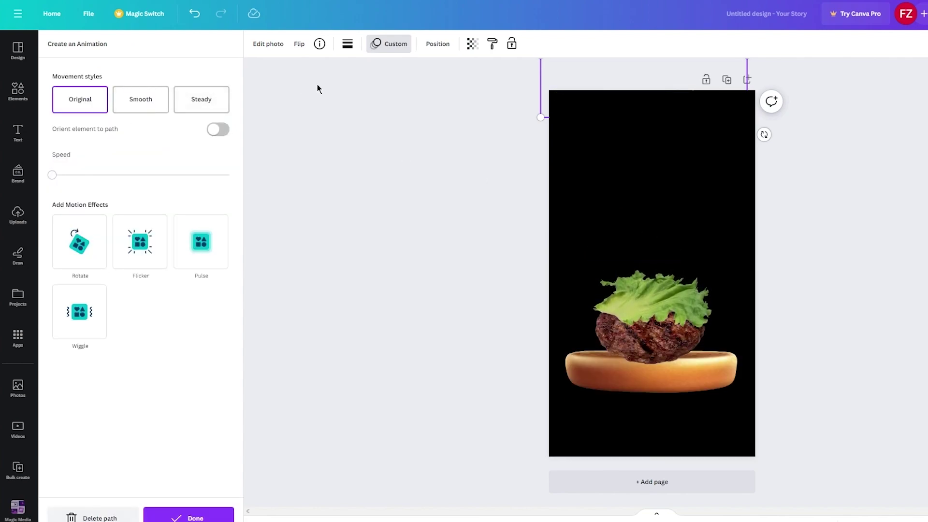
{"action": "left_click", "coordinate": [188, 518]}
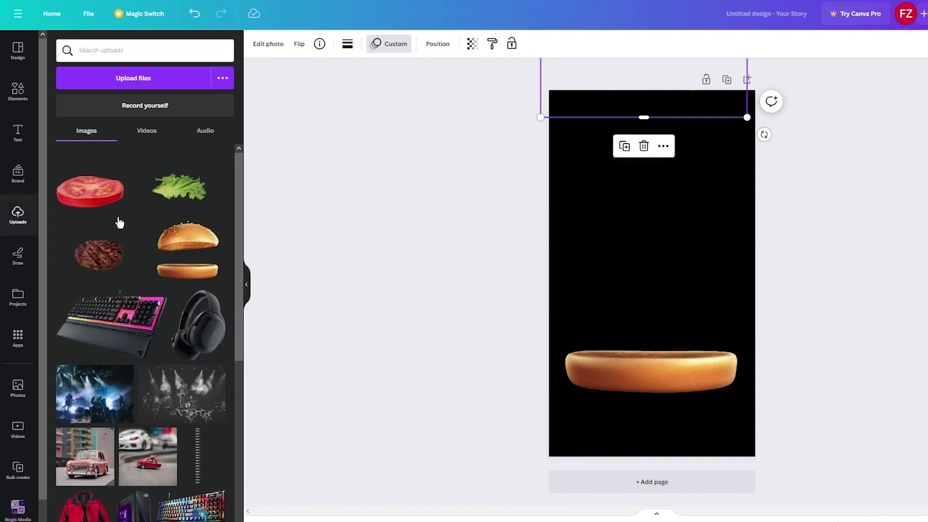
Place the tomato slice at the page's top edge and record a custom animation winding side to side down to the burger stack.
{"action": "left_click", "coordinate": [101, 193]}
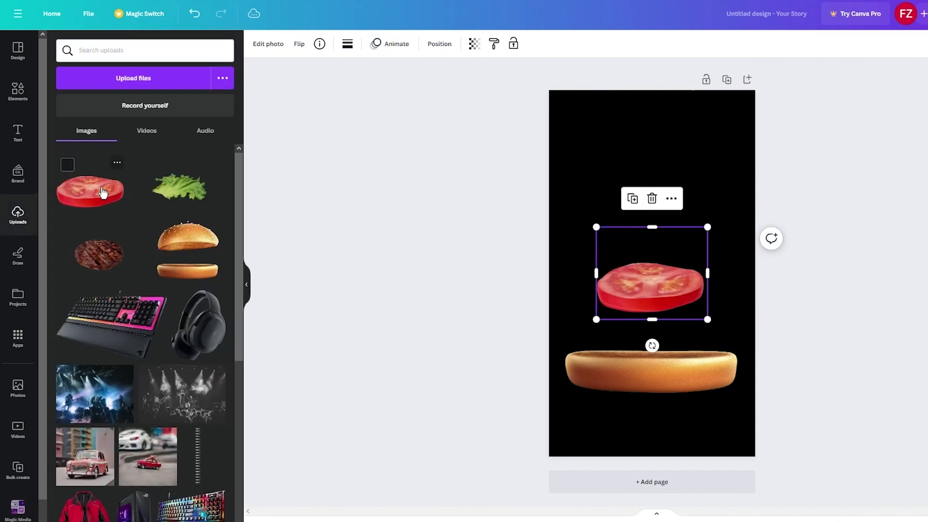
{"action": "left_click_drag", "start_coordinate": [649, 307], "coordinate": [654, 80]}
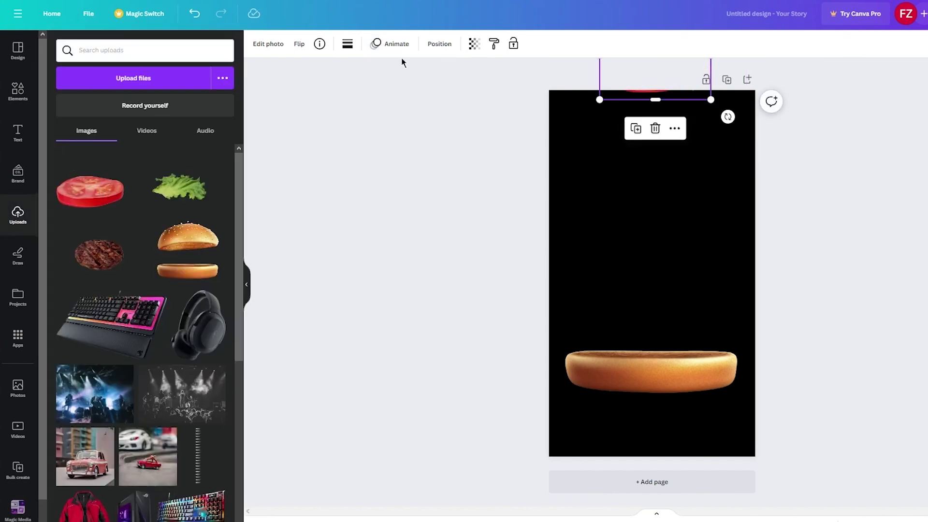
{"action": "left_click", "coordinate": [390, 45]}
{"action": "left_click", "coordinate": [141, 99]}
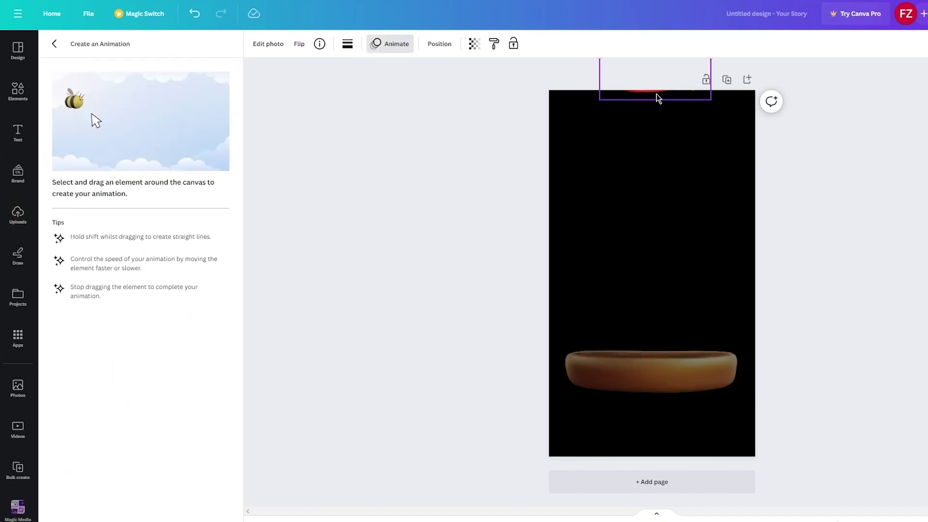
{"action": "mouse_move", "coordinate": [654, 94]}
{"action": "left_mouse_down"}
{"action": "mouse_move", "coordinate": [627, 111]}
{"action": "mouse_move", "coordinate": [596, 223]}
{"action": "mouse_move", "coordinate": [675, 214]}
{"action": "mouse_move", "coordinate": [723, 223]}
{"action": "mouse_move", "coordinate": [748, 260]}
{"action": "mouse_move", "coordinate": [717, 277]}
{"action": "mouse_move", "coordinate": [638, 264]}
{"action": "mouse_move", "coordinate": [548, 268]}
{"action": "mouse_move", "coordinate": [537, 304]}
{"action": "mouse_move", "coordinate": [568, 319]}
{"action": "mouse_move", "coordinate": [638, 326]}
{"action": "mouse_move", "coordinate": [655, 341]}
{"action": "left_mouse_up"}
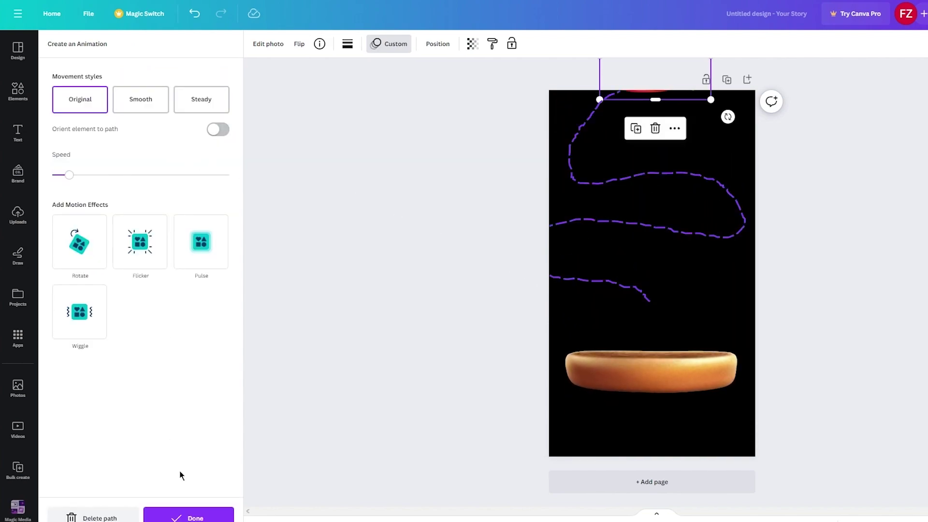
{"action": "left_click", "coordinate": [186, 517]}
Add the bun cutout cropped to its top half, enlarge it to the bottom bun's width and place it at the page's top edge.
{"action": "left_click", "coordinate": [188, 249]}
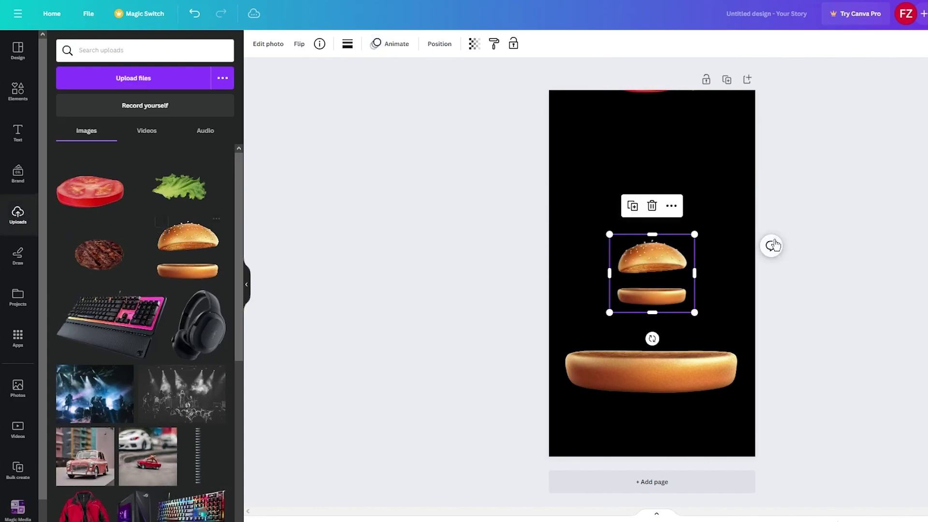
{"action": "left_click_drag", "start_coordinate": [654, 306], "coordinate": [654, 272]}
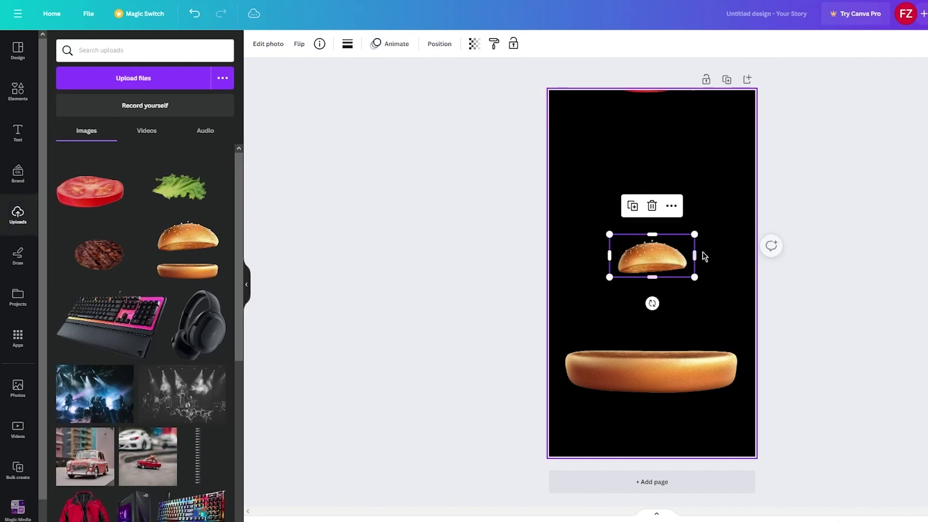
{"action": "left_click_drag", "start_coordinate": [698, 233], "coordinate": [819, 170]}
{"action": "left_click_drag", "start_coordinate": [736, 244], "coordinate": [659, 76]}
Record a custom animation winding the top bun down onto the burger stack, and preview the whole design as a video.
{"action": "left_click", "coordinate": [410, 54]}
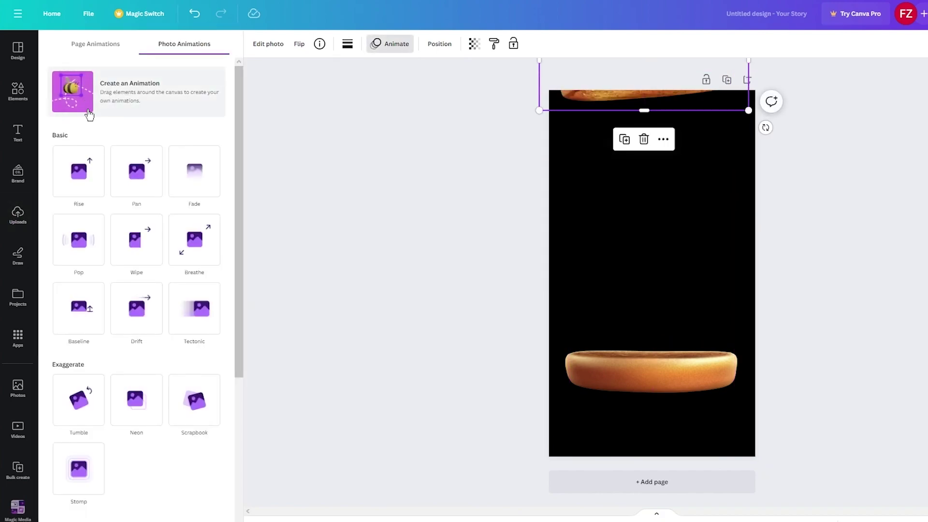
{"action": "left_click", "coordinate": [151, 104]}
{"action": "mouse_move", "coordinate": [607, 116]}
{"action": "left_mouse_down"}
{"action": "mouse_move", "coordinate": [569, 154]}
{"action": "mouse_move", "coordinate": [640, 163]}
{"action": "mouse_move", "coordinate": [640, 329]}
{"action": "left_mouse_up"}
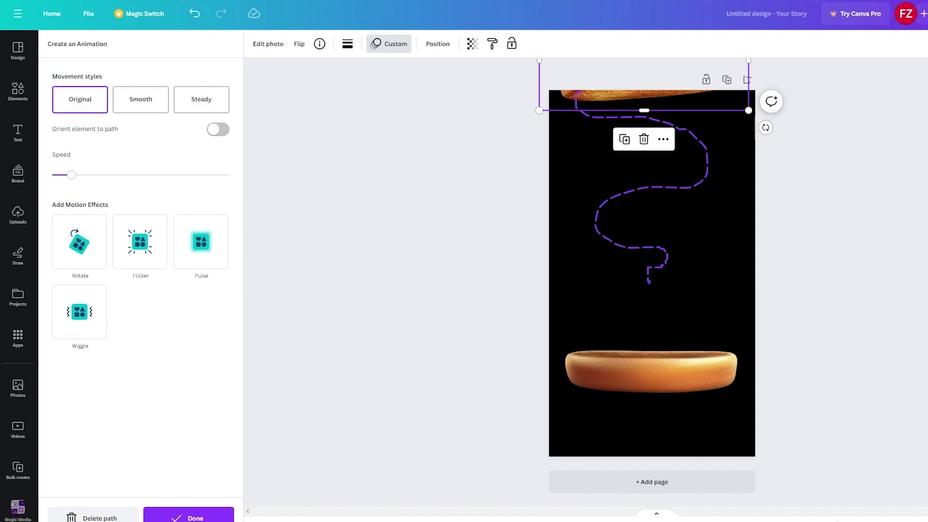
{"action": "key", "text": "Escape"}
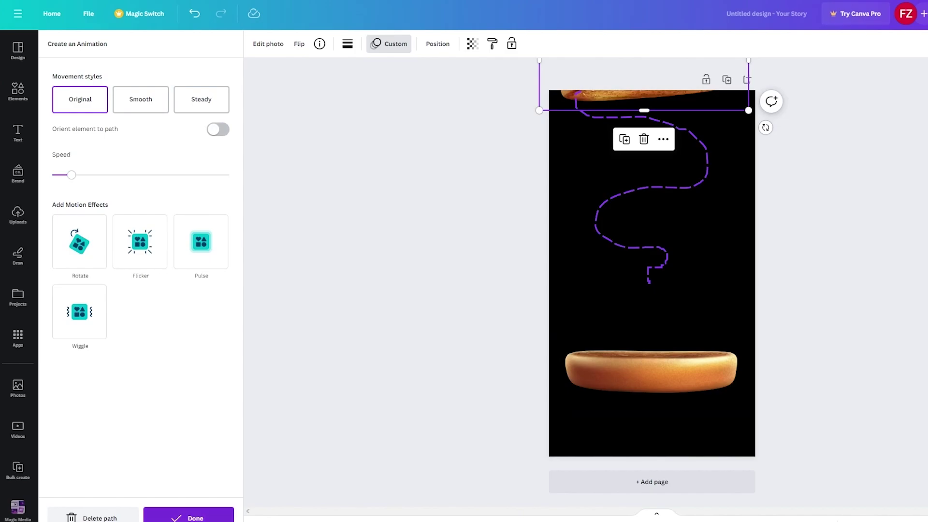
{"action": "key", "text": "ctrl+alt+p"}
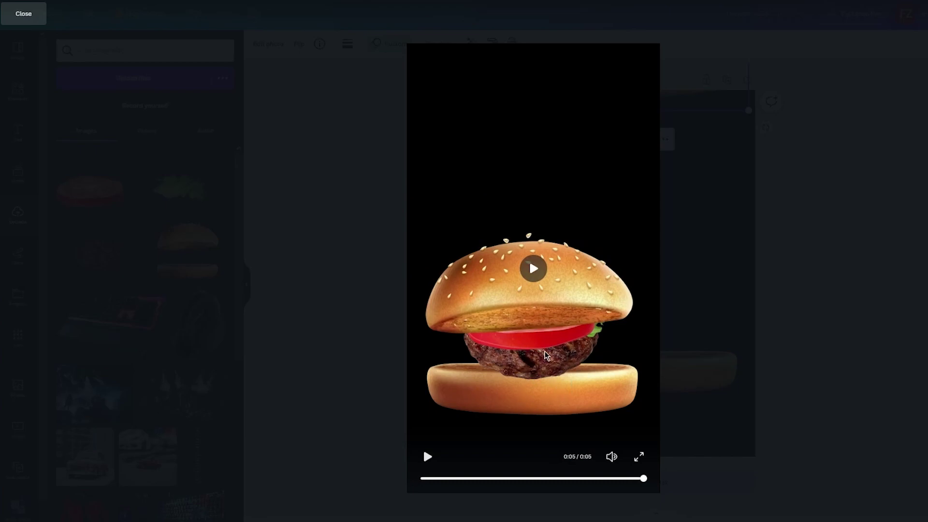
{"action": "key", "text": "Escape"}
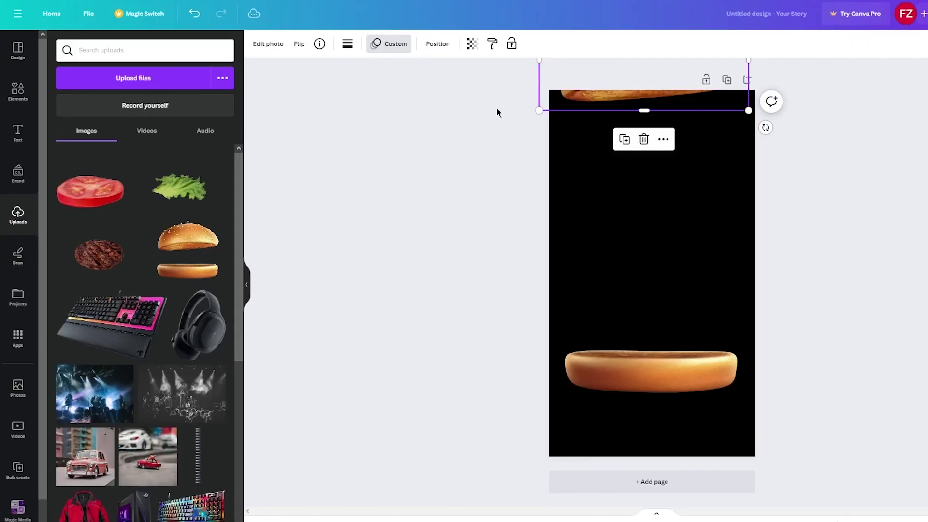
Add the Wiggle motion effect to the top bun's custom animation.
{"action": "left_click", "coordinate": [380, 46]}
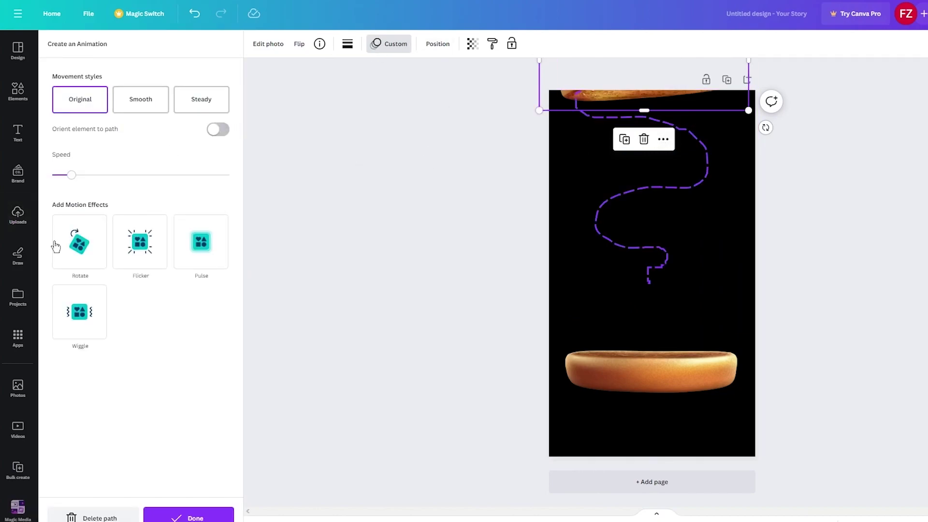
{"action": "left_click", "coordinate": [83, 327]}
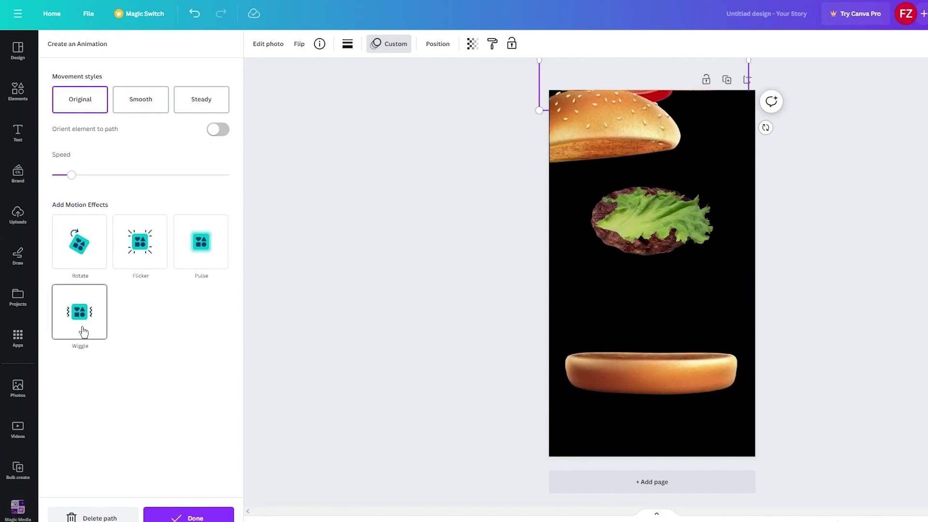